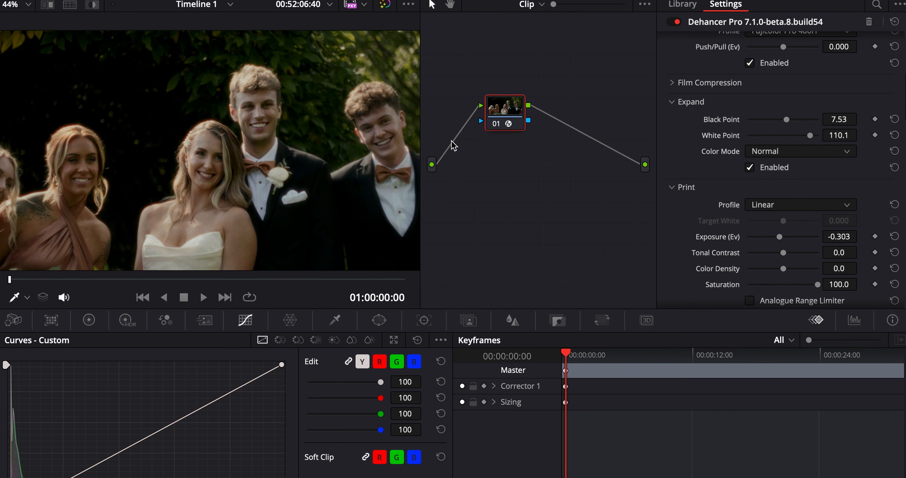
Reset the clip's grade on node 01, removing the existing Dehancer Pro effect
{"action": "scroll", "coordinate": [738, 168], "scroll_direction": "down", "scroll_amount": 3}
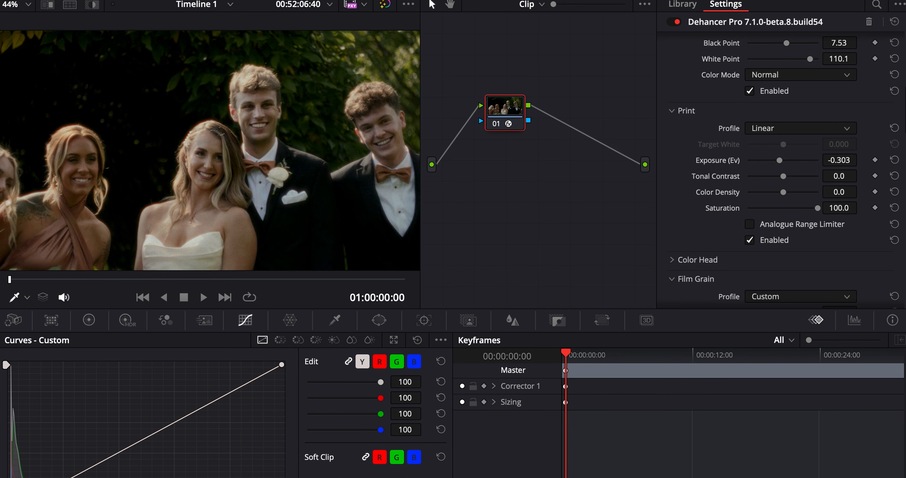
{"action": "right_click", "coordinate": [572, 88]}
{"action": "left_click", "coordinate": [591, 95]}
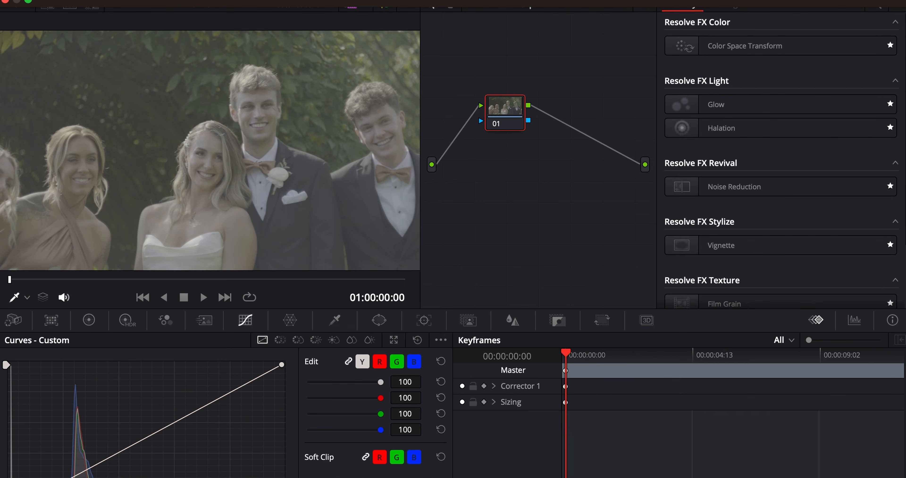
Apply the Dehancer Pro effect to node 01 and hide the node graph to enlarge the viewer
{"action": "left_click", "coordinate": [771, 0]}
{"action": "left_click", "coordinate": [809, 1]}
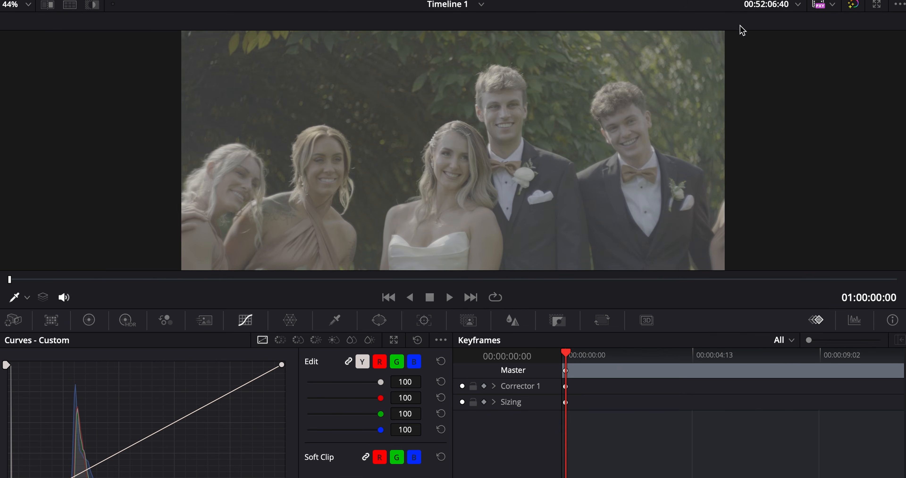
{"action": "left_click", "coordinate": [771, 1]}
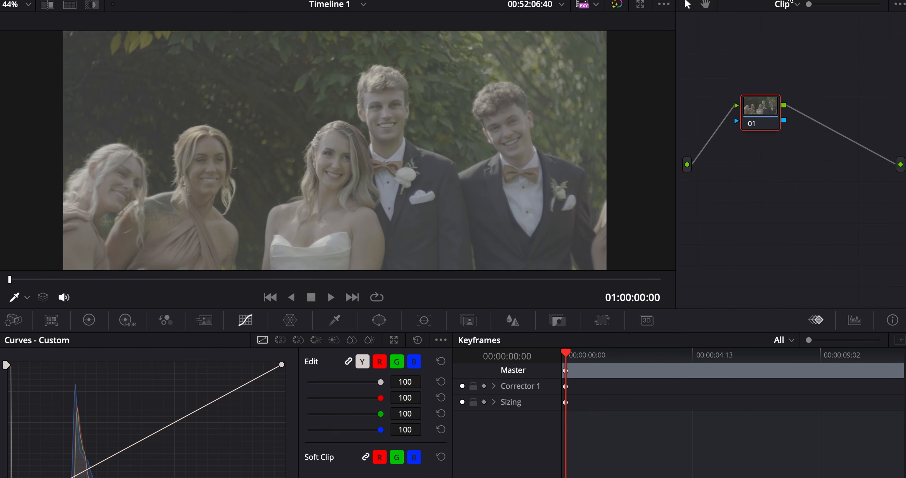
{"action": "left_click", "coordinate": [809, 0]}
{"action": "scroll", "coordinate": [762, 222], "scroll_direction": "down", "scroll_amount": 4}
{"action": "left_click_drag", "start_coordinate": [745, 284], "coordinate": [504, 116]}
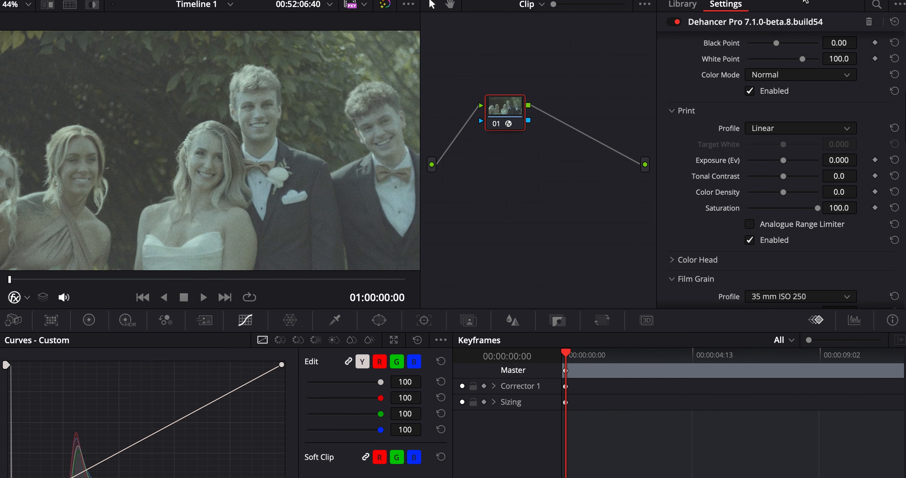
{"action": "left_click", "coordinate": [771, 1]}
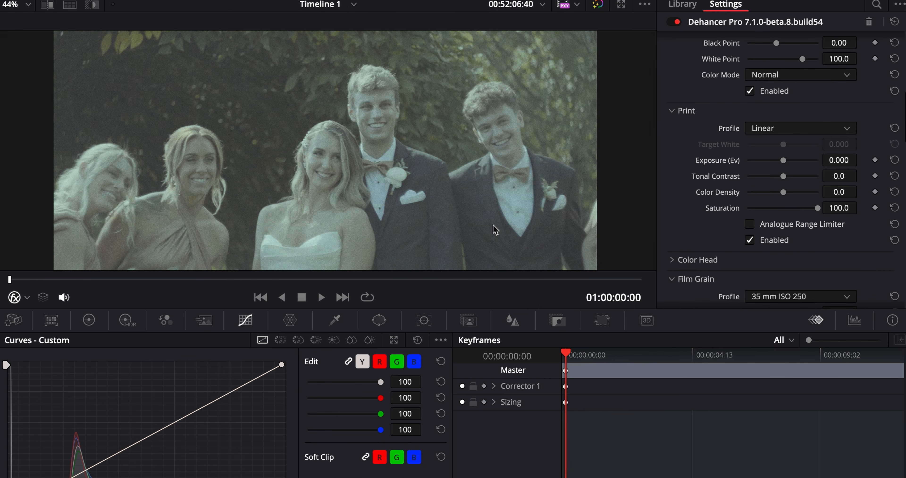
Disable the Film and Film Grain sections of the Dehancer effect
{"action": "scroll", "coordinate": [719, 134], "scroll_direction": "up", "scroll_amount": 10}
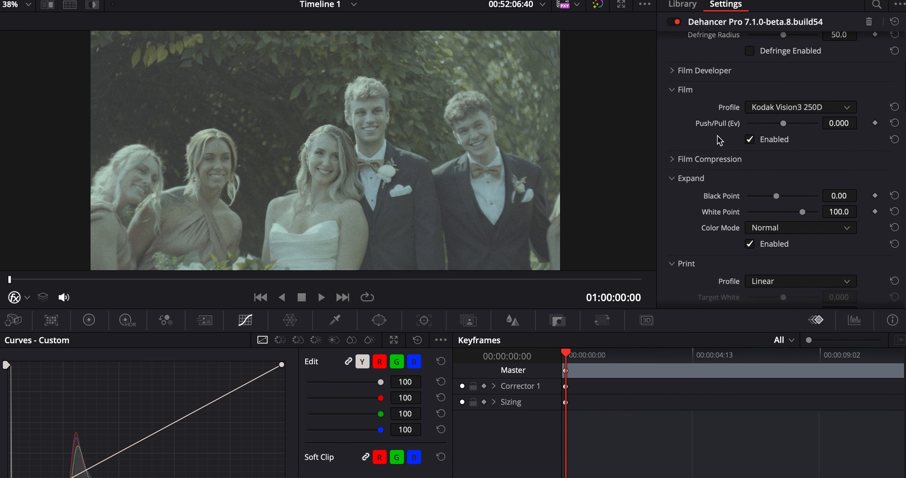
{"action": "scroll", "coordinate": [717, 135], "scroll_direction": "down", "scroll_amount": 3}
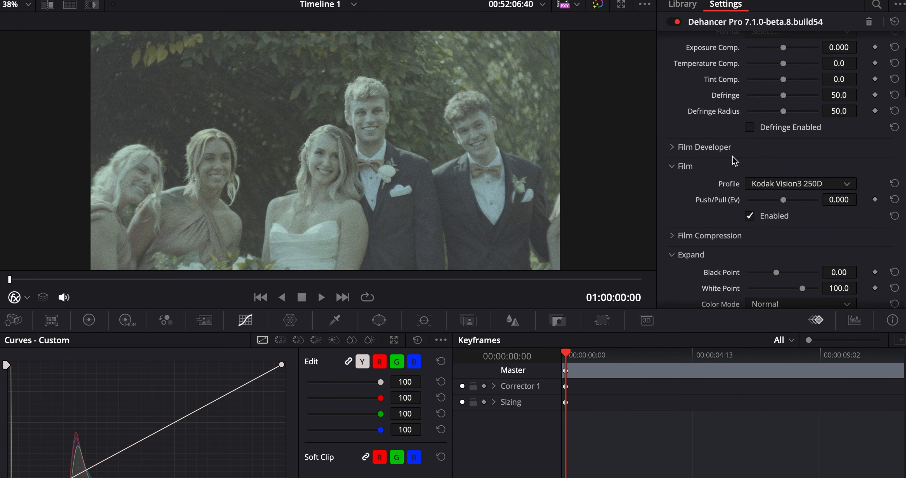
{"action": "left_click", "coordinate": [749, 216]}
{"action": "scroll", "coordinate": [744, 226], "scroll_direction": "down", "scroll_amount": 9}
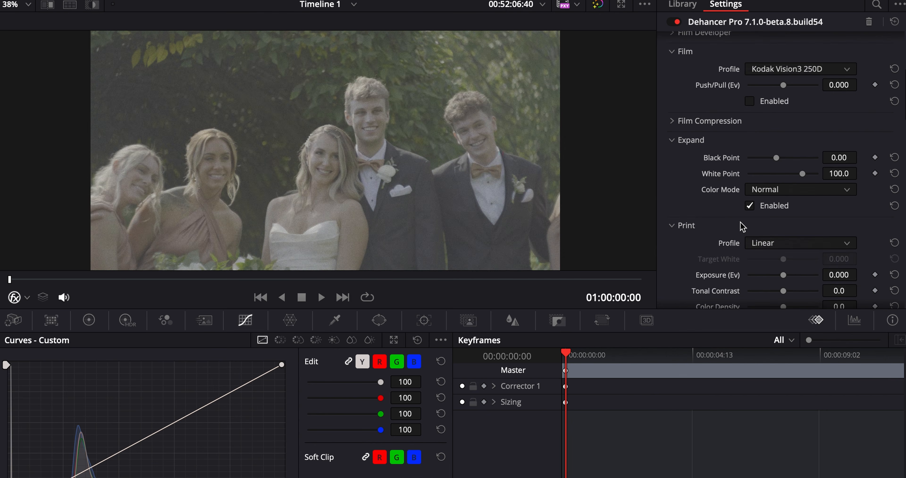
{"action": "scroll", "coordinate": [741, 222], "scroll_direction": "down", "scroll_amount": 4}
{"action": "scroll", "coordinate": [748, 197], "scroll_direction": "down", "scroll_amount": 2}
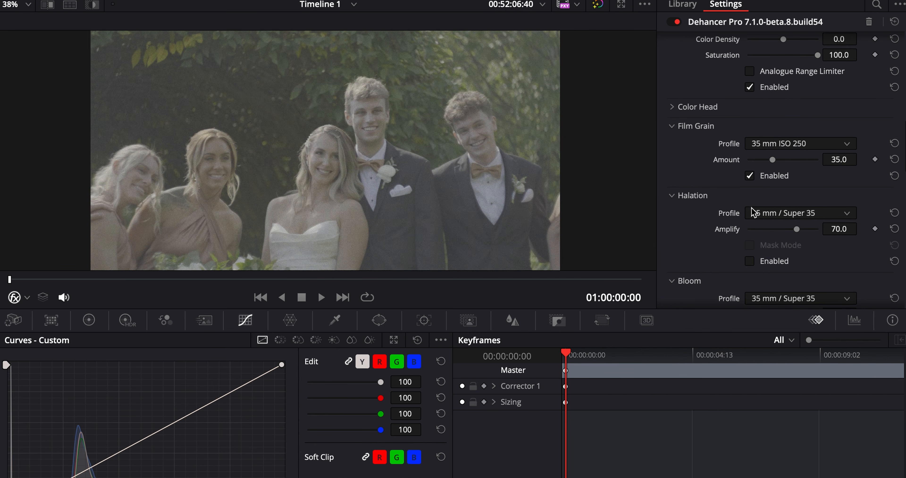
{"action": "left_click", "coordinate": [750, 176]}
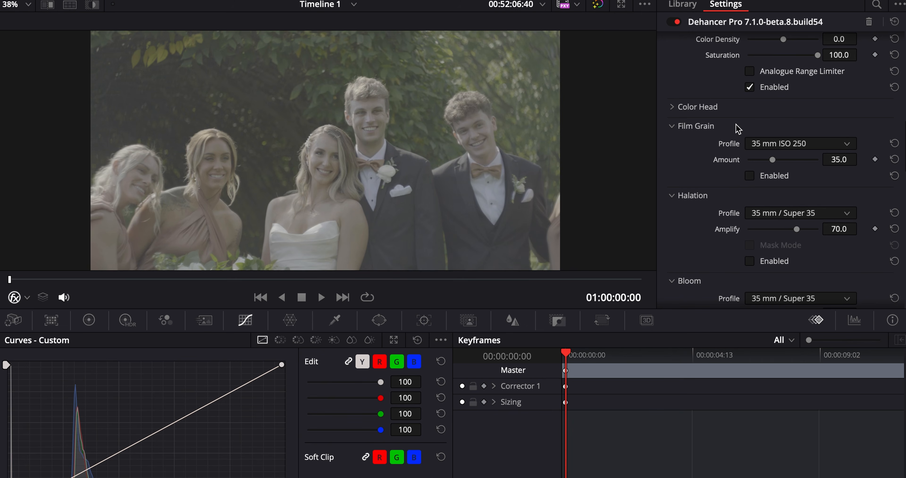
Set the Dehancer input source to Choose Camera, with vendor Panasonic and camera LUMIX DC-S5II
{"action": "scroll", "coordinate": [738, 136], "scroll_direction": "up", "scroll_amount": 9}
{"action": "scroll", "coordinate": [738, 141], "scroll_direction": "up", "scroll_amount": 6}
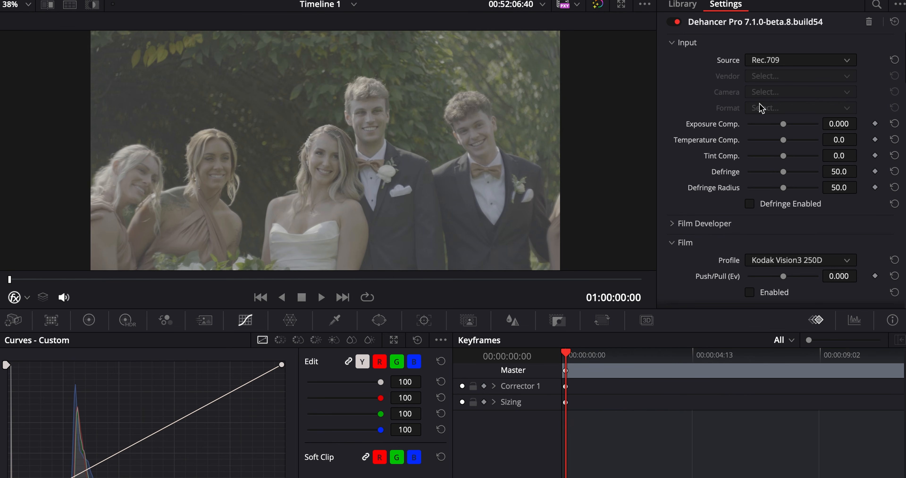
{"action": "left_click", "coordinate": [784, 61]}
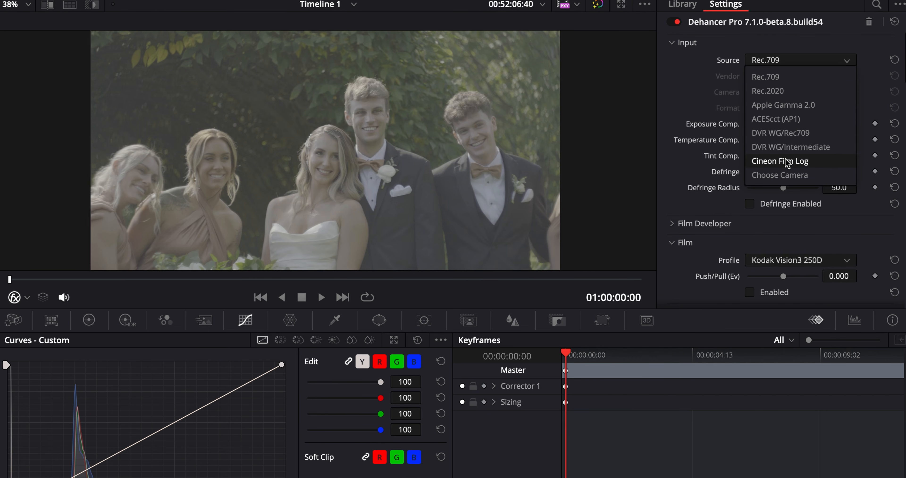
{"action": "left_click", "coordinate": [788, 175]}
{"action": "left_click", "coordinate": [787, 78]}
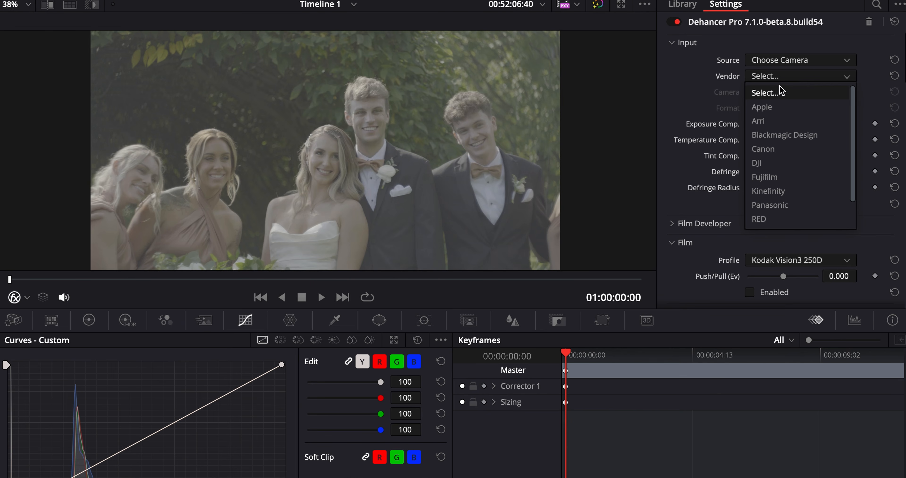
{"action": "left_click", "coordinate": [781, 206]}
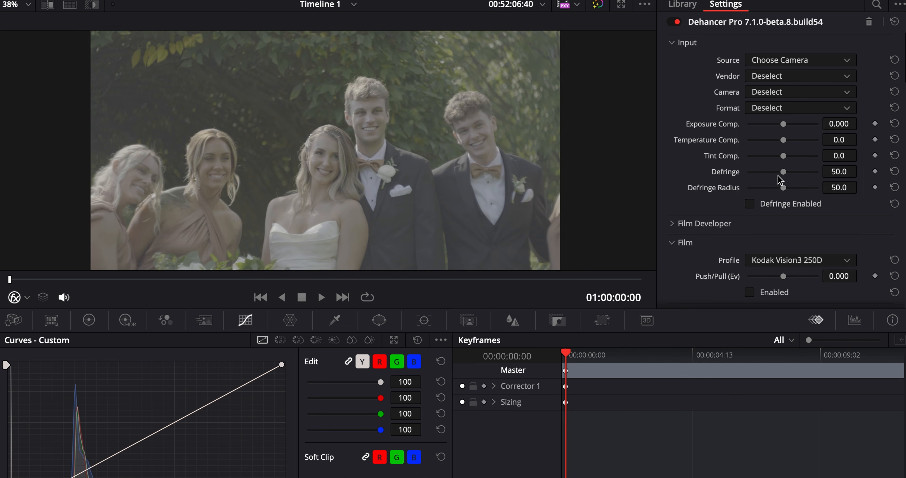
{"action": "left_click", "coordinate": [774, 92]}
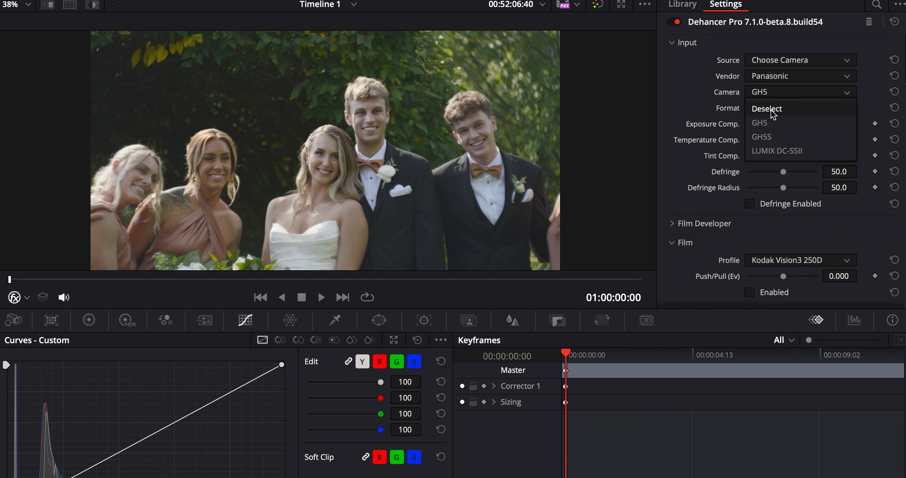
{"action": "left_click", "coordinate": [773, 152]}
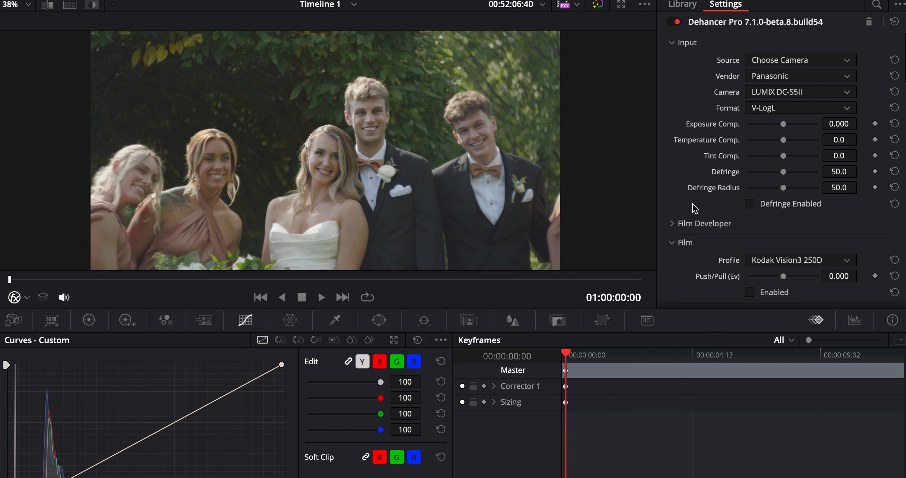
Expand the Film Developer settings, choose the Kodak Portra 400 film profile and enable the Film section
{"action": "scroll", "coordinate": [698, 210], "scroll_direction": "down", "scroll_amount": 1}
{"action": "left_click", "coordinate": [726, 187]}
{"action": "scroll", "coordinate": [741, 148], "scroll_direction": "down", "scroll_amount": 2}
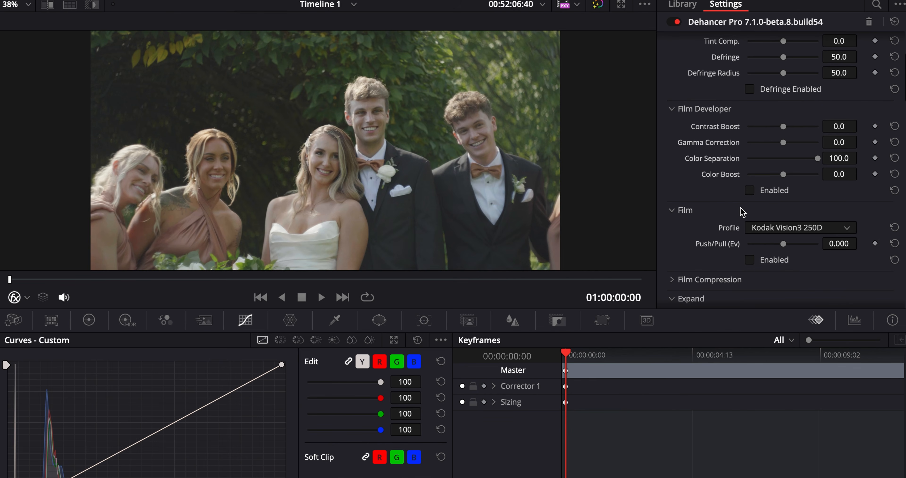
{"action": "left_click", "coordinate": [763, 226]}
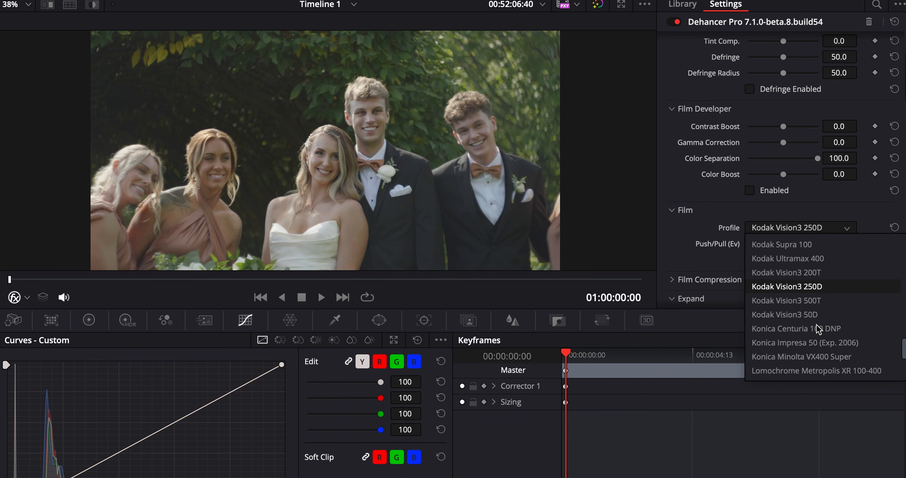
{"action": "scroll", "coordinate": [803, 314], "scroll_direction": "down", "scroll_amount": 5}
{"action": "scroll", "coordinate": [803, 314], "scroll_direction": "down", "scroll_amount": 1}
{"action": "scroll", "coordinate": [804, 312], "scroll_direction": "up", "scroll_amount": 10}
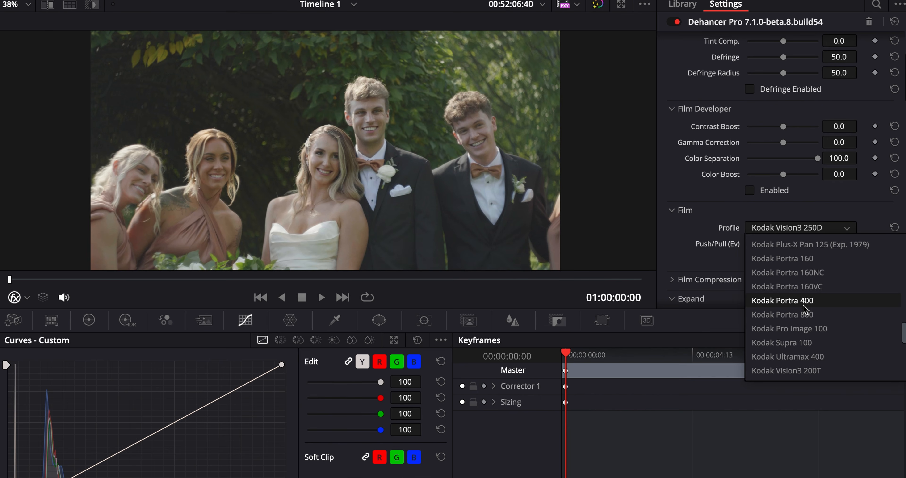
{"action": "scroll", "coordinate": [806, 310], "scroll_direction": "up", "scroll_amount": 3}
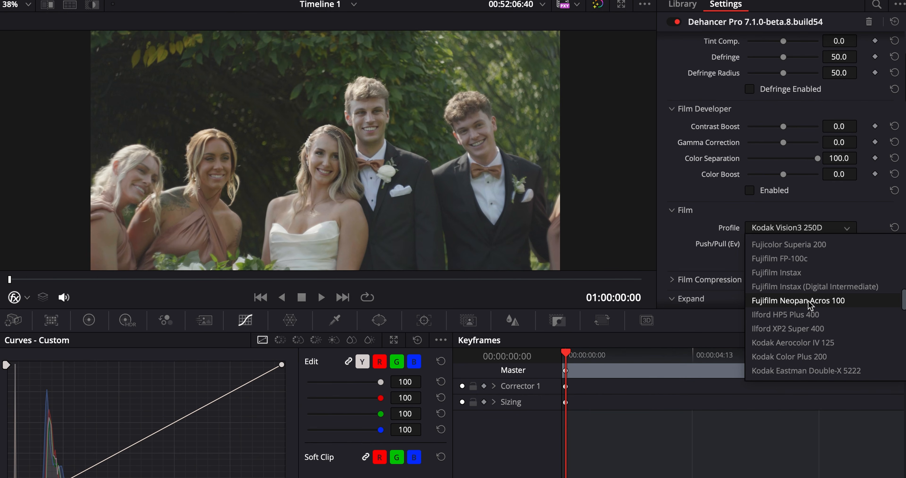
{"action": "scroll", "coordinate": [807, 305], "scroll_direction": "down", "scroll_amount": 4}
{"action": "left_click", "coordinate": [806, 343]}
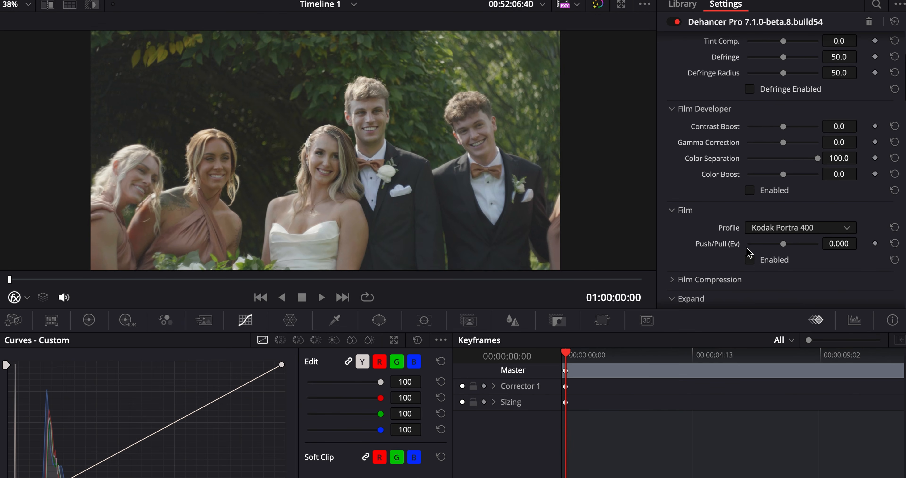
{"action": "left_click", "coordinate": [750, 261]}
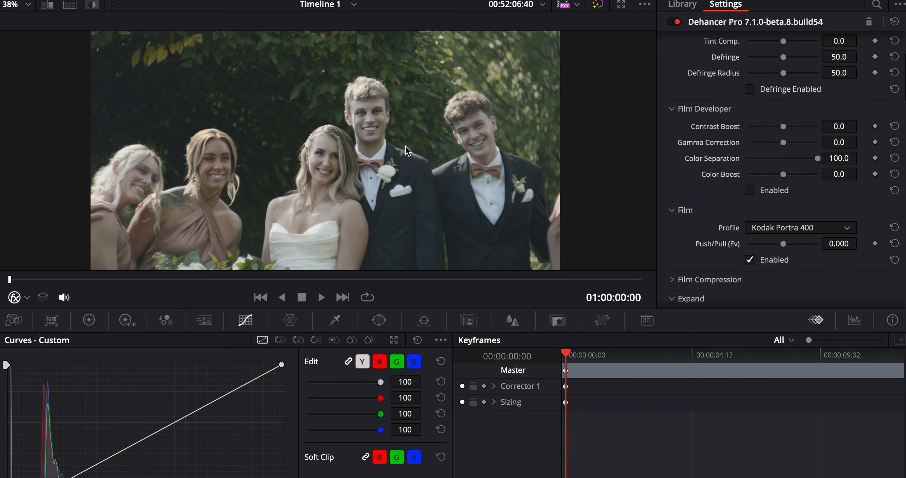
Try the Kodak Aerocolor IV 125 film profile on the clip
{"action": "left_click", "coordinate": [782, 233]}
{"action": "scroll", "coordinate": [775, 287], "scroll_direction": "up", "scroll_amount": 4}
{"action": "scroll", "coordinate": [806, 299], "scroll_direction": "down", "scroll_amount": 3}
{"action": "scroll", "coordinate": [805, 294], "scroll_direction": "up", "scroll_amount": 3}
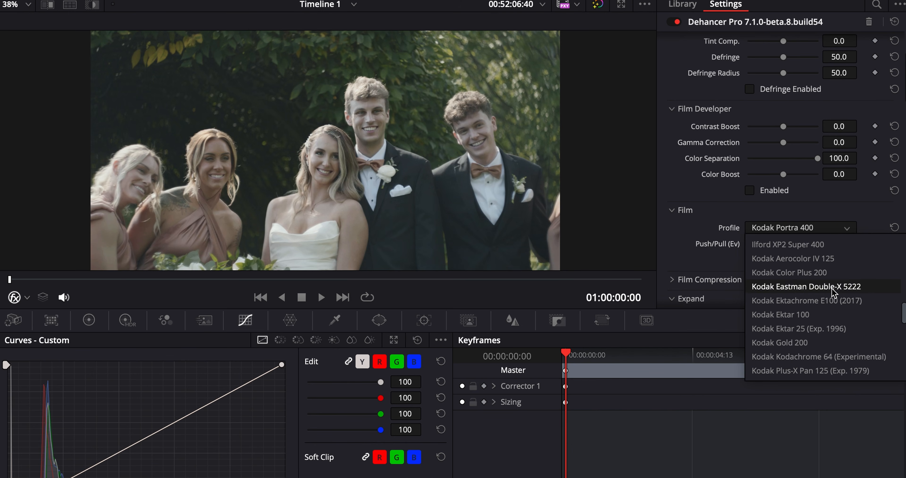
{"action": "left_click", "coordinate": [795, 260]}
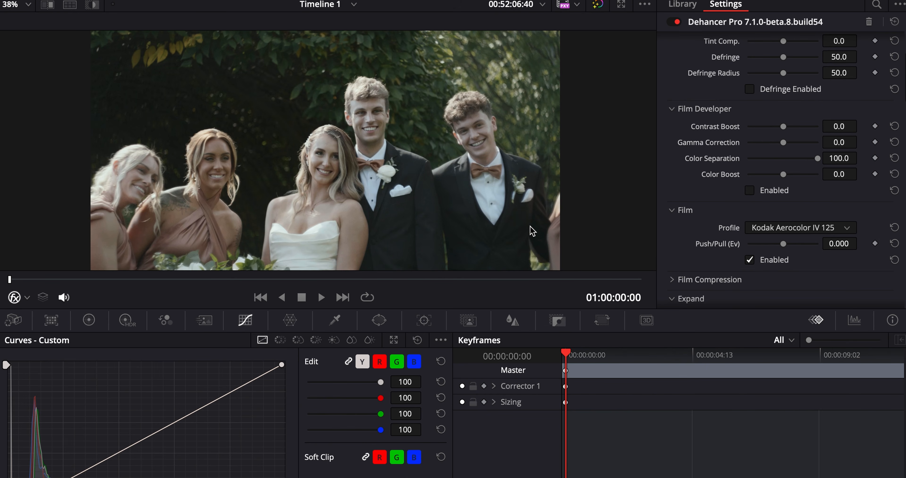
Set the film profile to Fujicolor Pro 400H
{"action": "left_click", "coordinate": [796, 234]}
{"action": "scroll", "coordinate": [798, 287], "scroll_direction": "up", "scroll_amount": 5}
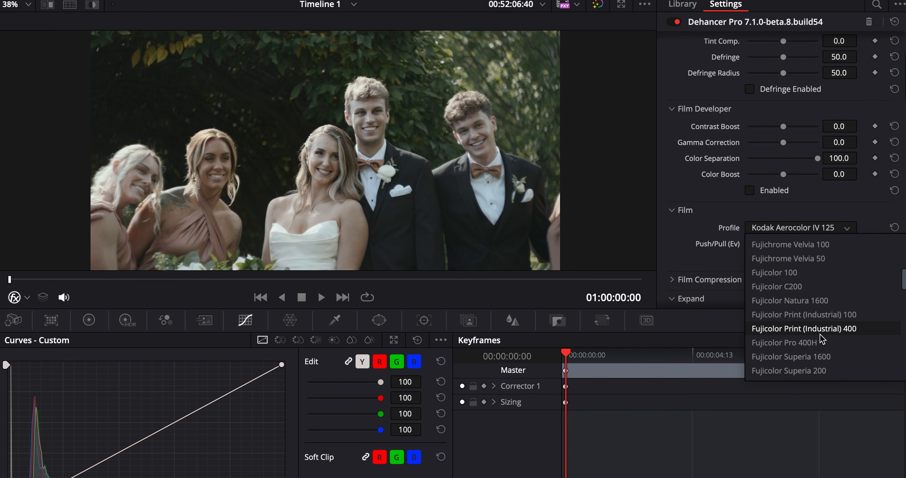
{"action": "scroll", "coordinate": [820, 342], "scroll_direction": "down", "scroll_amount": 5}
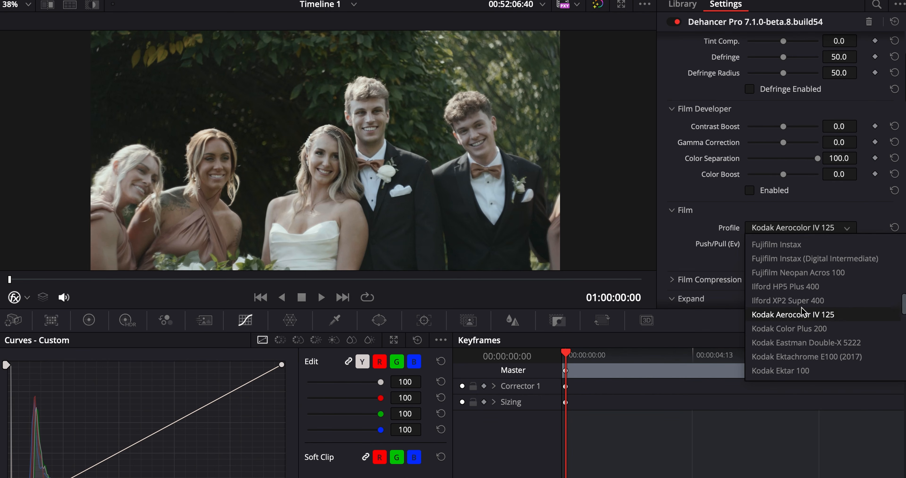
{"action": "scroll", "coordinate": [813, 302], "scroll_direction": "down", "scroll_amount": 3}
{"action": "scroll", "coordinate": [815, 348], "scroll_direction": "up", "scroll_amount": 6}
{"action": "scroll", "coordinate": [816, 346], "scroll_direction": "up", "scroll_amount": 6}
{"action": "scroll", "coordinate": [812, 348], "scroll_direction": "down", "scroll_amount": 3}
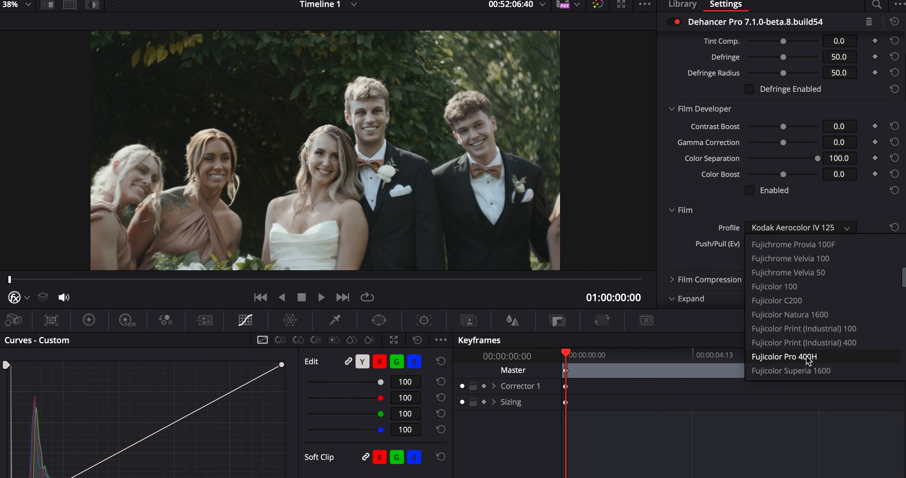
{"action": "left_click", "coordinate": [808, 356]}
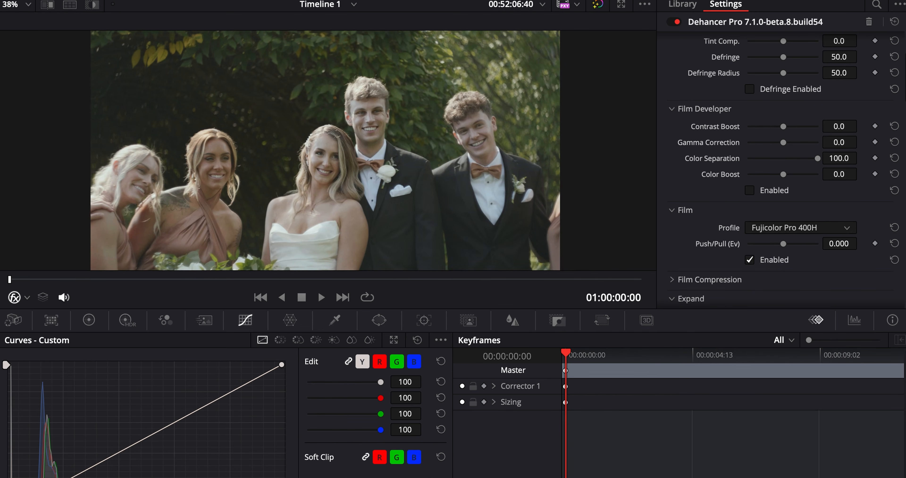
Try Film Developer with a Contrast Boost of 28.4, and revert by disabling the section and resetting the value
{"action": "scroll", "coordinate": [779, 86], "scroll_direction": "up", "scroll_amount": 5}
{"action": "scroll", "coordinate": [767, 105], "scroll_direction": "down", "scroll_amount": 4}
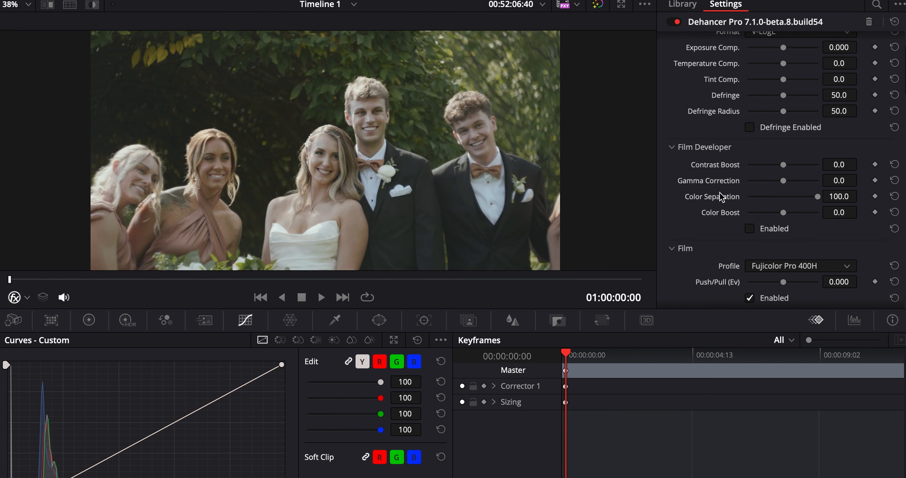
{"action": "scroll", "coordinate": [487, 152], "scroll_direction": "up", "scroll_amount": 1}
{"action": "scroll", "coordinate": [410, 145], "scroll_direction": "down", "scroll_amount": 1}
{"action": "left_click", "coordinate": [751, 229]}
{"action": "left_click_drag", "start_coordinate": [784, 165], "coordinate": [793, 172]}
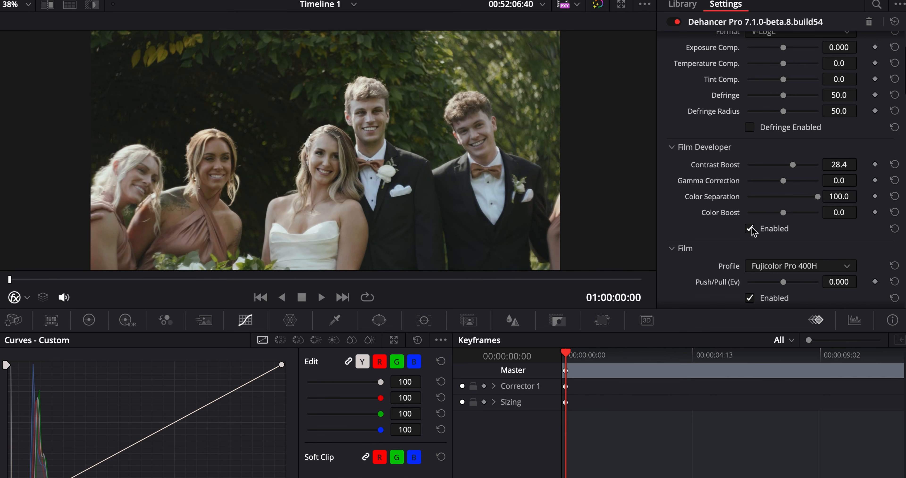
{"action": "left_click", "coordinate": [751, 229]}
{"action": "left_click", "coordinate": [894, 164]}
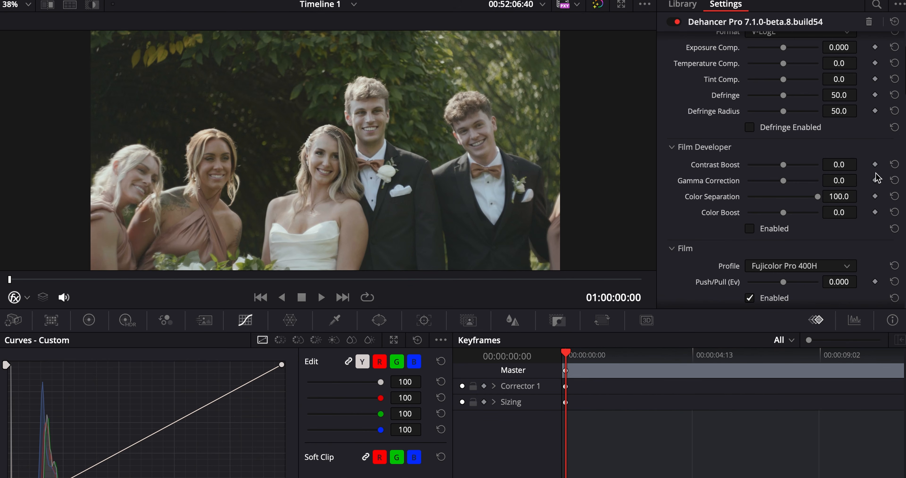
Raise the Expand Black Point to 9.82 and inspect the image at 60% zoom
{"action": "scroll", "coordinate": [799, 218], "scroll_direction": "down", "scroll_amount": 2}
{"action": "scroll", "coordinate": [798, 219], "scroll_direction": "down", "scroll_amount": 4}
{"action": "scroll", "coordinate": [762, 214], "scroll_direction": "down", "scroll_amount": 4}
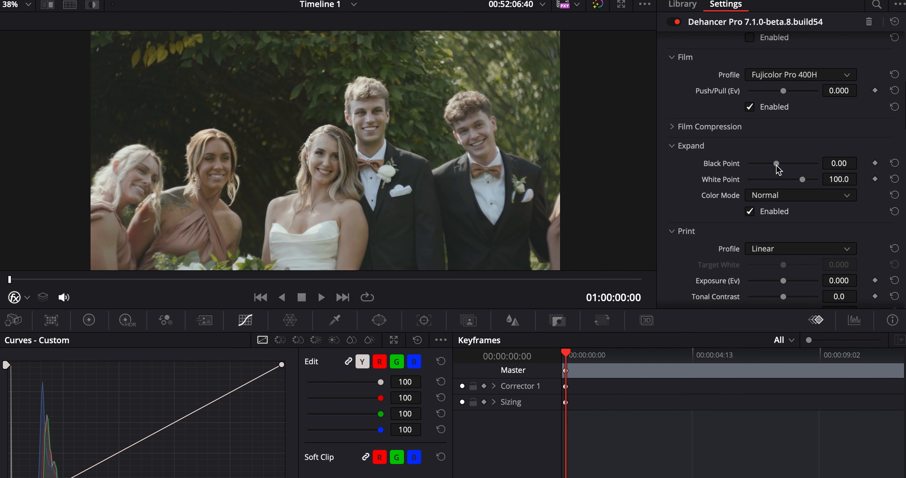
{"action": "left_click_drag", "start_coordinate": [777, 167], "coordinate": [790, 169]}
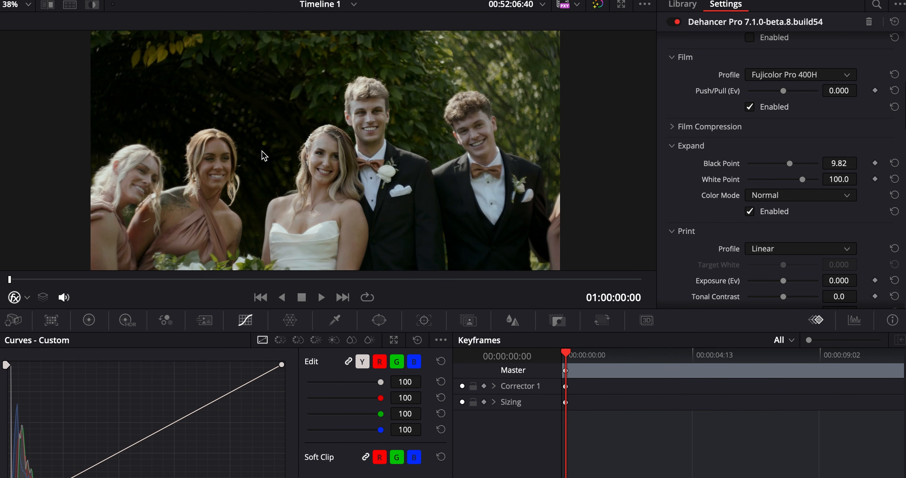
{"action": "scroll", "coordinate": [336, 174], "scroll_direction": "up", "scroll_amount": 3}
{"action": "scroll", "coordinate": [336, 174], "scroll_direction": "up", "scroll_amount": 3}
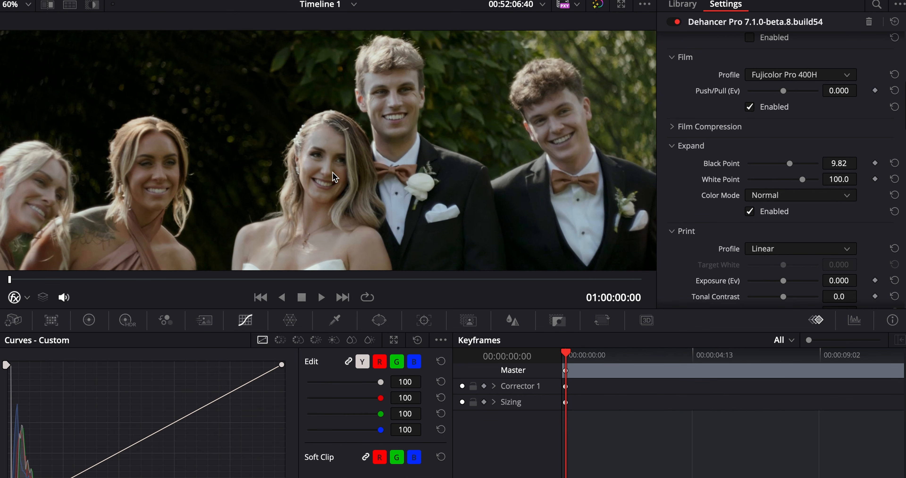
Set the Expand White Point to 108.4 and check the whole frame
{"action": "left_click_drag", "start_coordinate": [803, 179], "coordinate": [810, 189]}
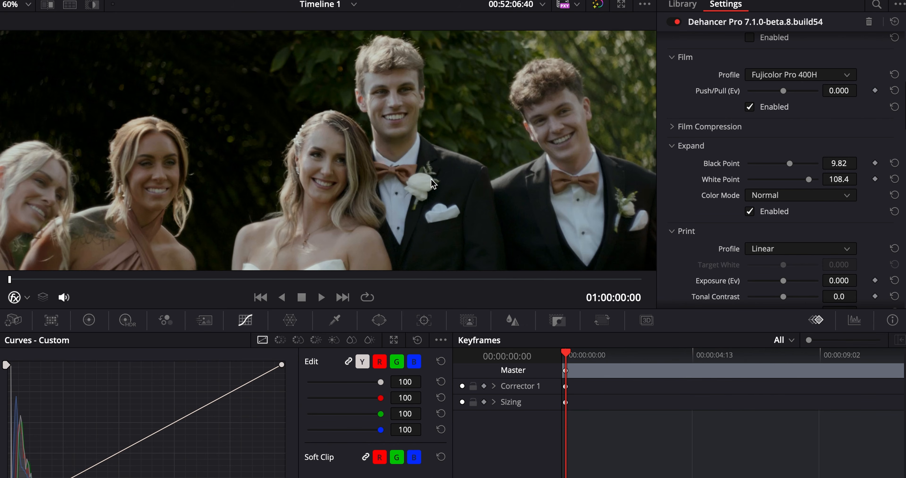
{"action": "scroll", "coordinate": [433, 182], "scroll_direction": "down", "scroll_amount": 3}
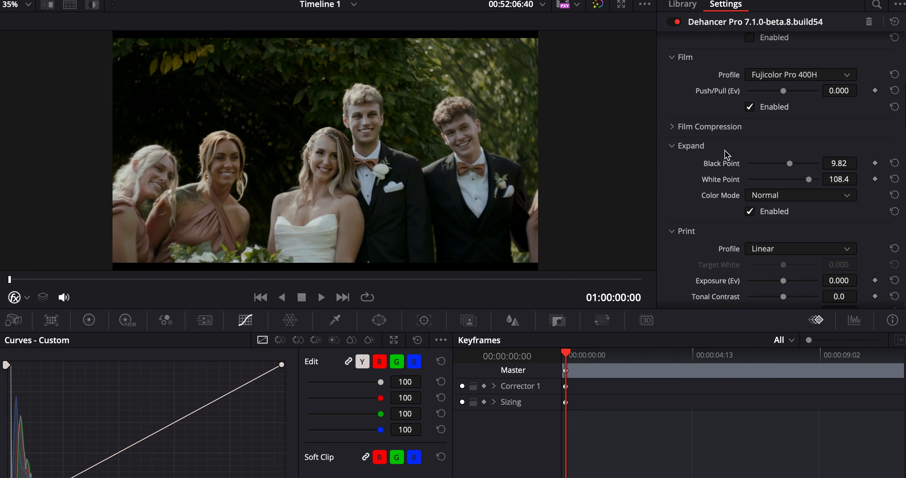
{"action": "scroll", "coordinate": [317, 179], "scroll_direction": "up", "scroll_amount": 1}
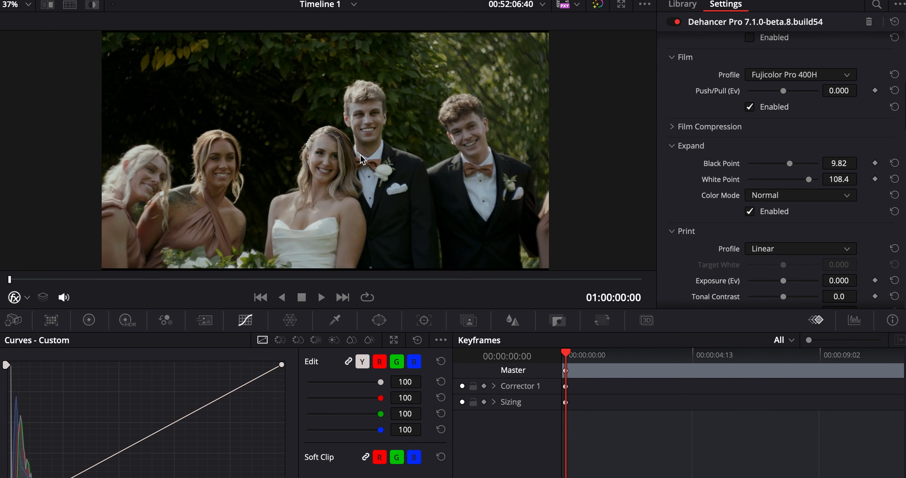
Try the Kodak Endura Glossy Paper print profile and check its look on the faces and the full frame
{"action": "scroll", "coordinate": [724, 194], "scroll_direction": "down", "scroll_amount": 2}
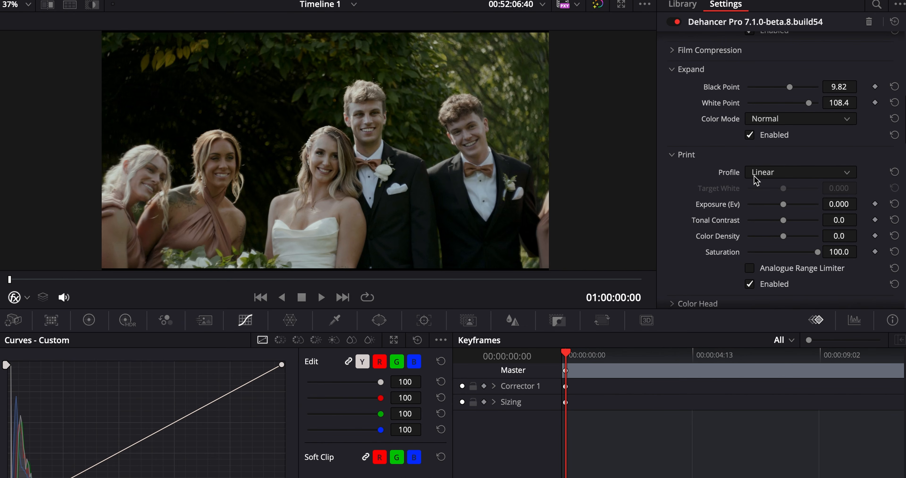
{"action": "left_click", "coordinate": [754, 174]}
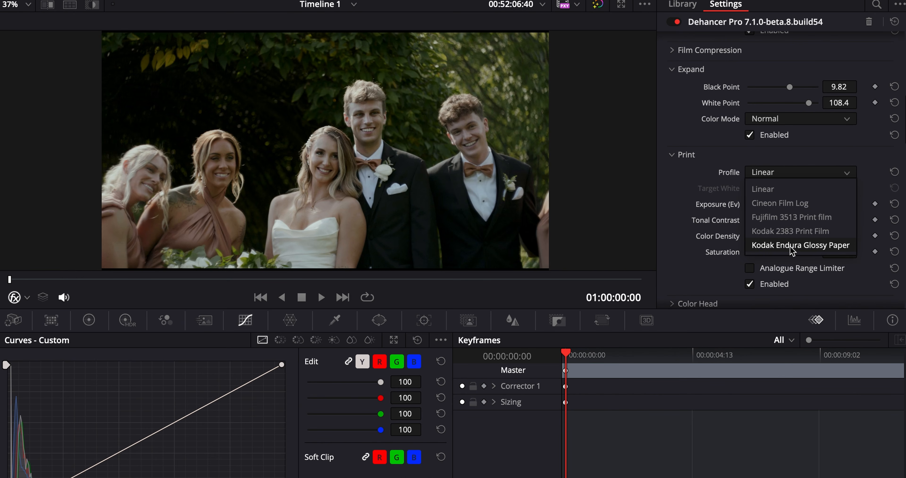
{"action": "left_click", "coordinate": [793, 247]}
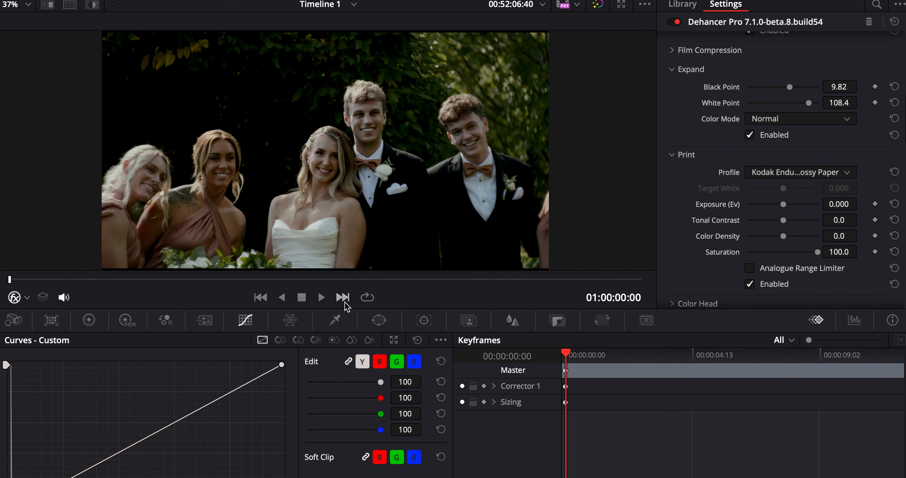
{"action": "scroll", "coordinate": [352, 170], "scroll_direction": "up", "scroll_amount": 2}
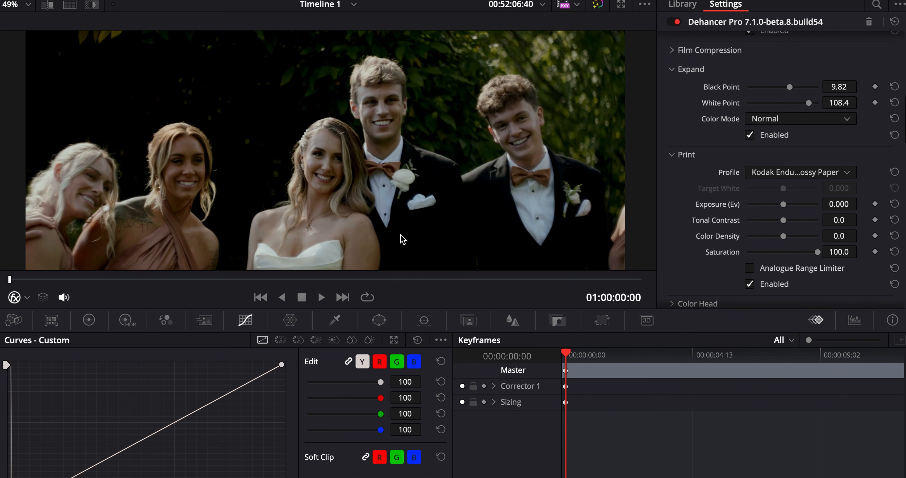
{"action": "scroll", "coordinate": [282, 119], "scroll_direction": "down", "scroll_amount": 2}
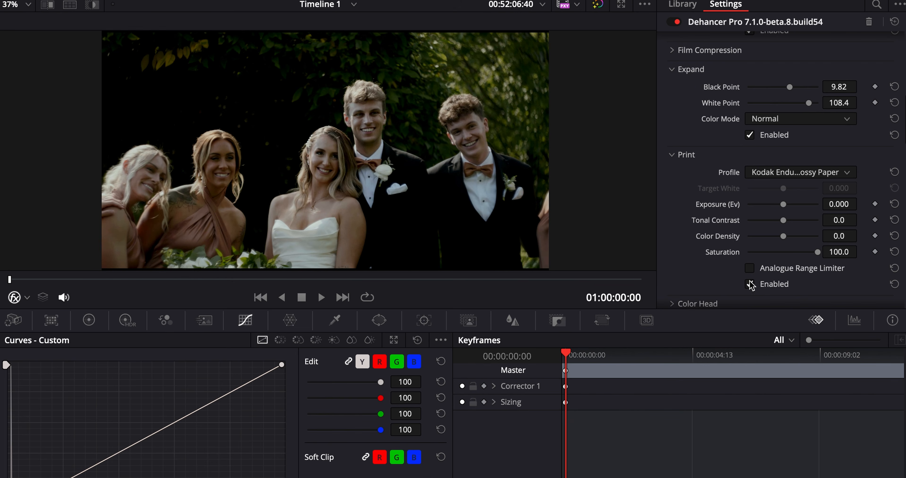
Disable the Print section so its profile no longer affects the image
{"action": "scroll", "coordinate": [718, 232], "scroll_direction": "down", "scroll_amount": 5}
{"action": "scroll", "coordinate": [732, 211], "scroll_direction": "down", "scroll_amount": 6}
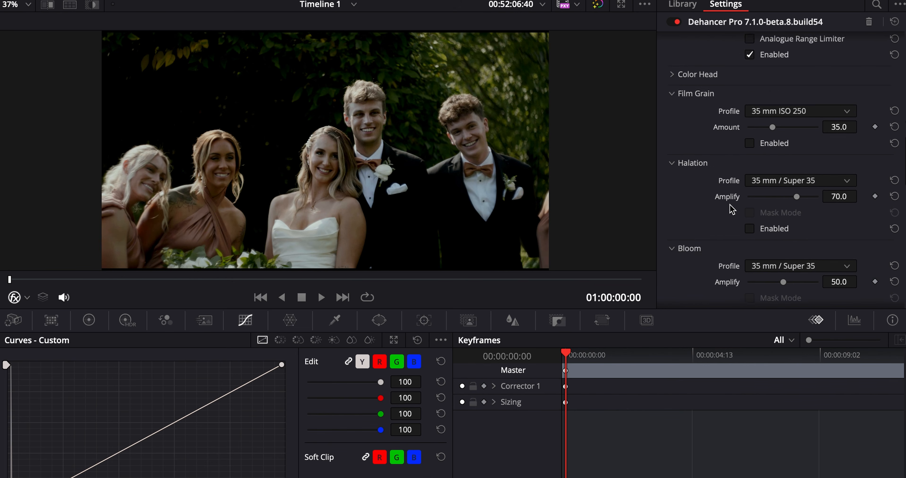
{"action": "scroll", "coordinate": [731, 215], "scroll_direction": "up", "scroll_amount": 5}
{"action": "scroll", "coordinate": [733, 224], "scroll_direction": "up", "scroll_amount": 1}
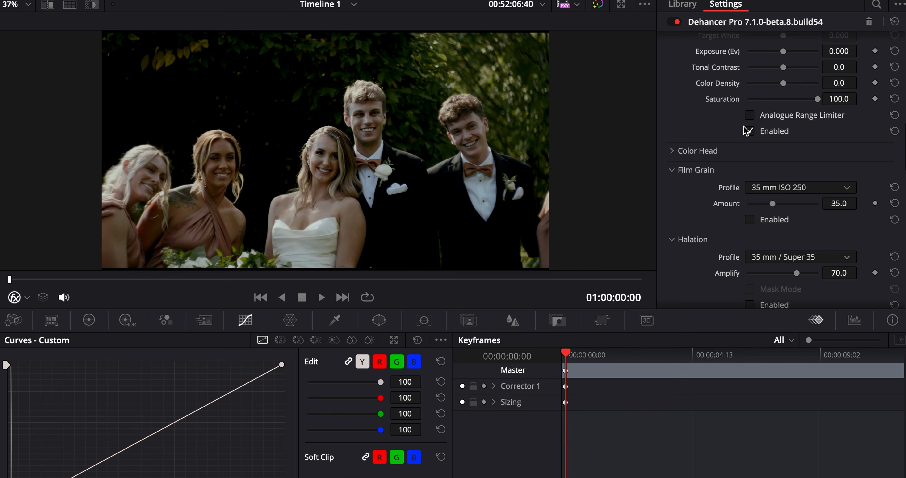
{"action": "scroll", "coordinate": [746, 130], "scroll_direction": "up", "scroll_amount": 3}
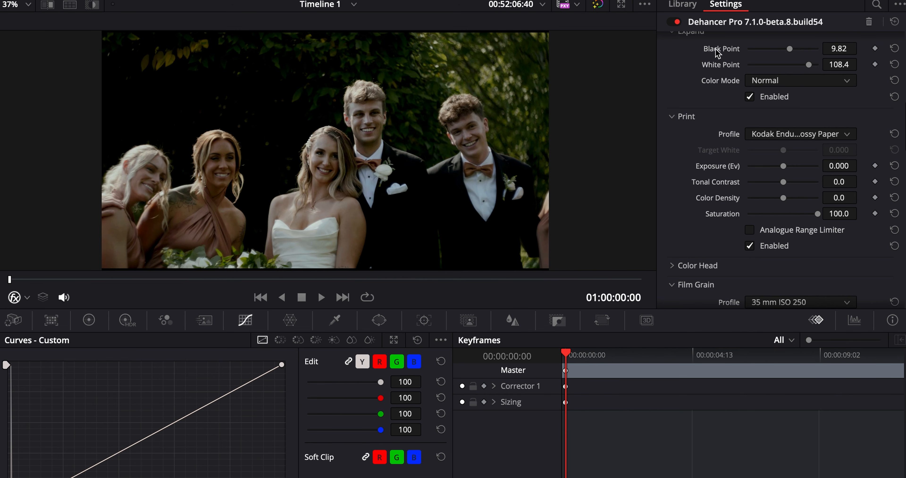
{"action": "scroll", "coordinate": [724, 122], "scroll_direction": "up", "scroll_amount": 2}
{"action": "scroll", "coordinate": [724, 122], "scroll_direction": "up", "scroll_amount": 1}
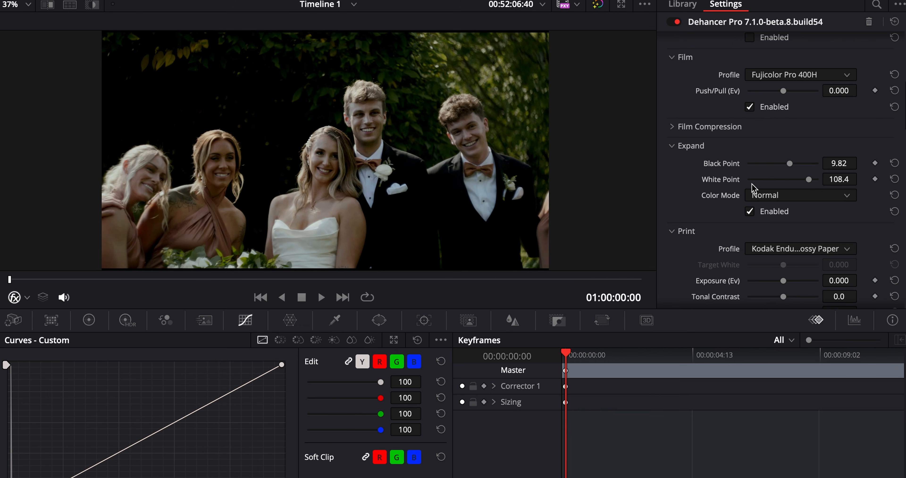
{"action": "scroll", "coordinate": [748, 178], "scroll_direction": "down", "scroll_amount": 3}
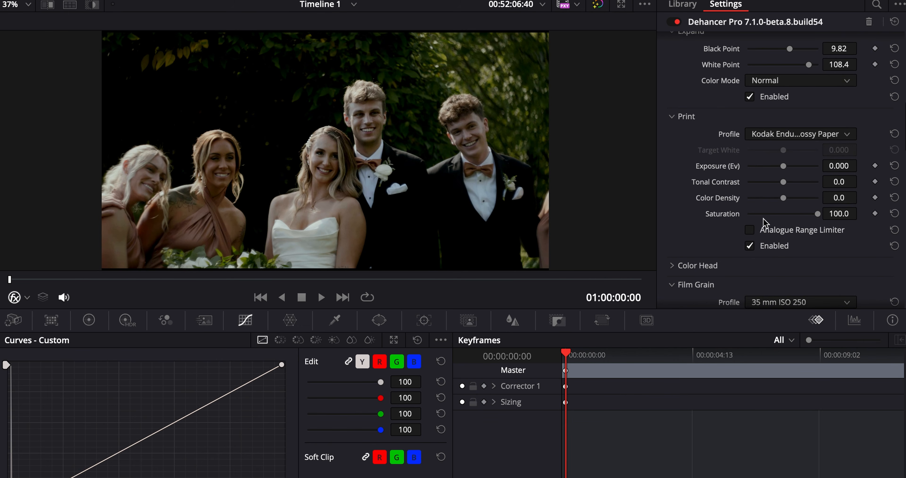
{"action": "left_click", "coordinate": [749, 245]}
Examine the available Film Grain profiles and look over the Halation and Bloom settings
{"action": "scroll", "coordinate": [737, 240], "scroll_direction": "down", "scroll_amount": 2}
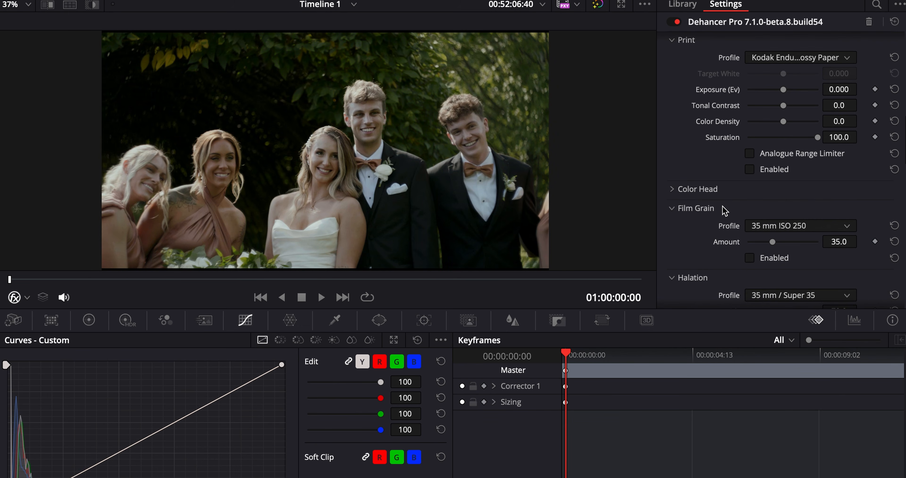
{"action": "scroll", "coordinate": [727, 207], "scroll_direction": "down", "scroll_amount": 1}
{"action": "left_click", "coordinate": [767, 192]}
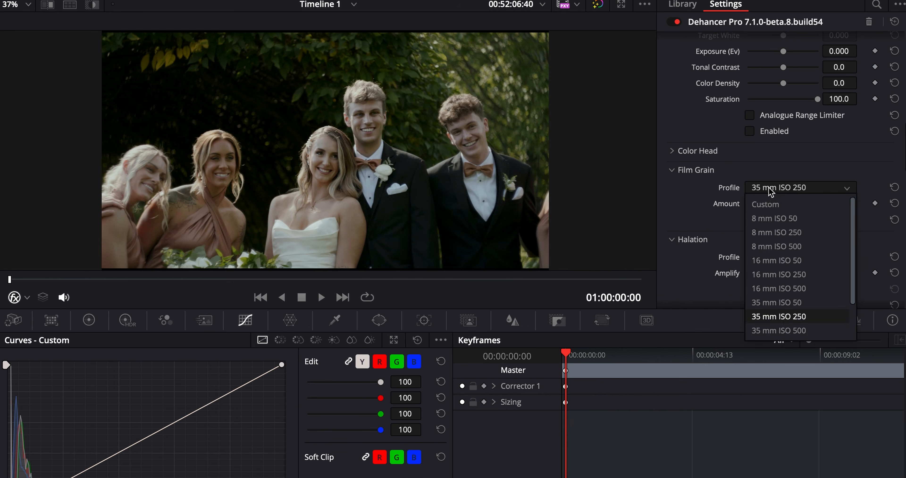
{"action": "left_click", "coordinate": [703, 209]}
{"action": "scroll", "coordinate": [697, 214], "scroll_direction": "down", "scroll_amount": 3}
{"action": "scroll", "coordinate": [696, 211], "scroll_direction": "down", "scroll_amount": 10}
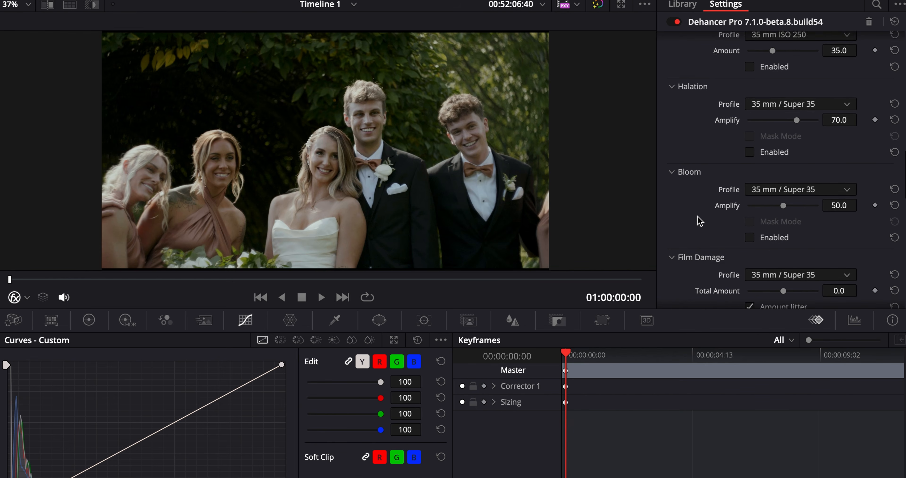
{"action": "scroll", "coordinate": [728, 219], "scroll_direction": "up", "scroll_amount": 12}
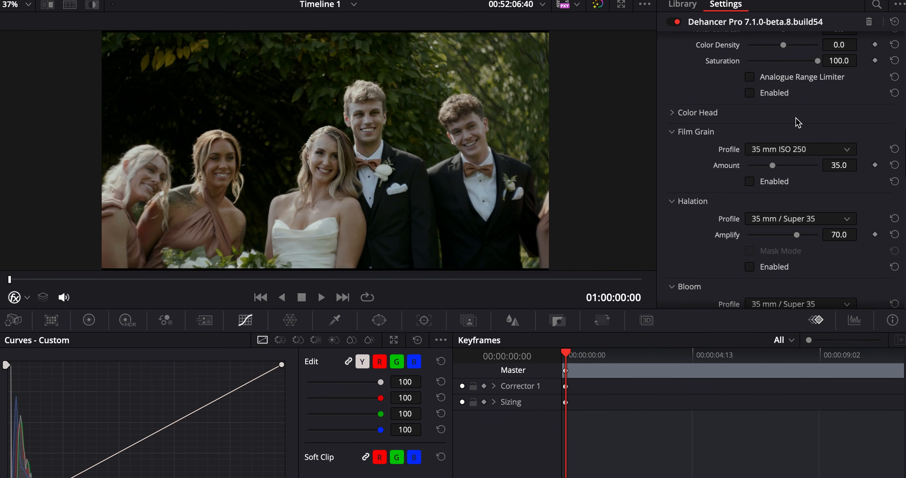
{"action": "left_click", "coordinate": [781, 149]}
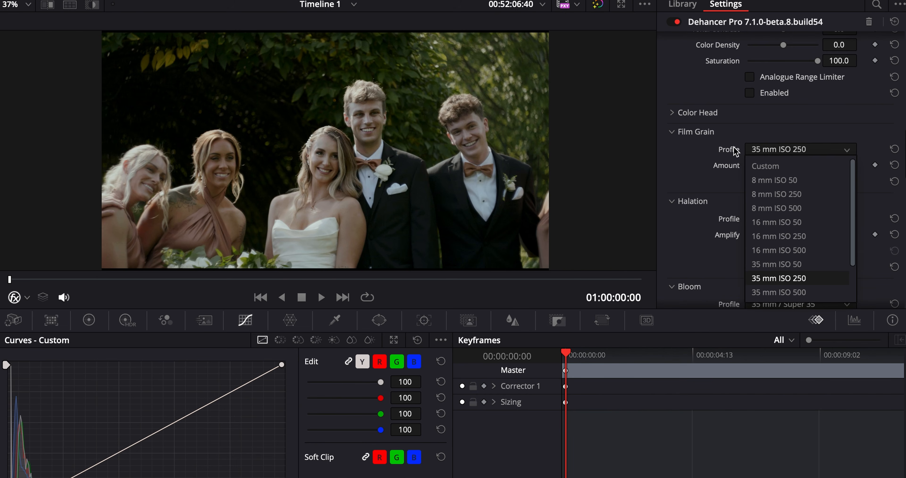
{"action": "left_click", "coordinate": [701, 165]}
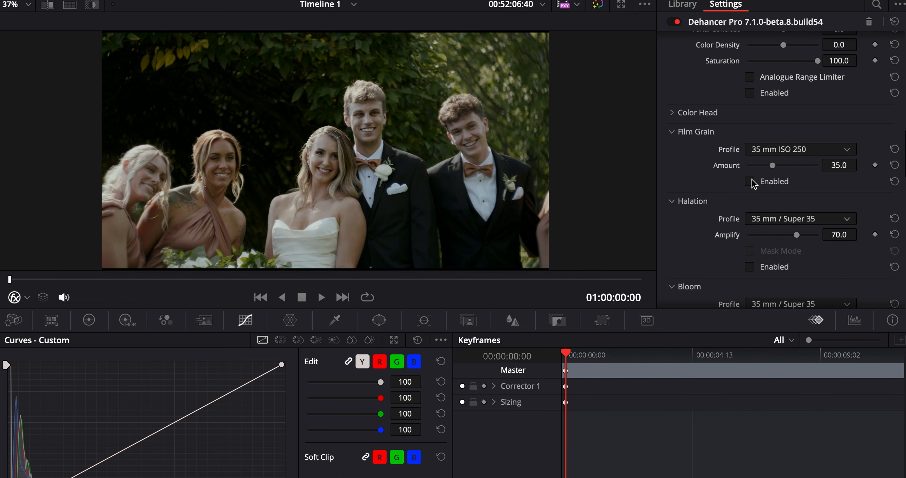
Enable Film Grain and set its profile to Custom
{"action": "scroll", "coordinate": [447, 227], "scroll_direction": "up", "scroll_amount": 5}
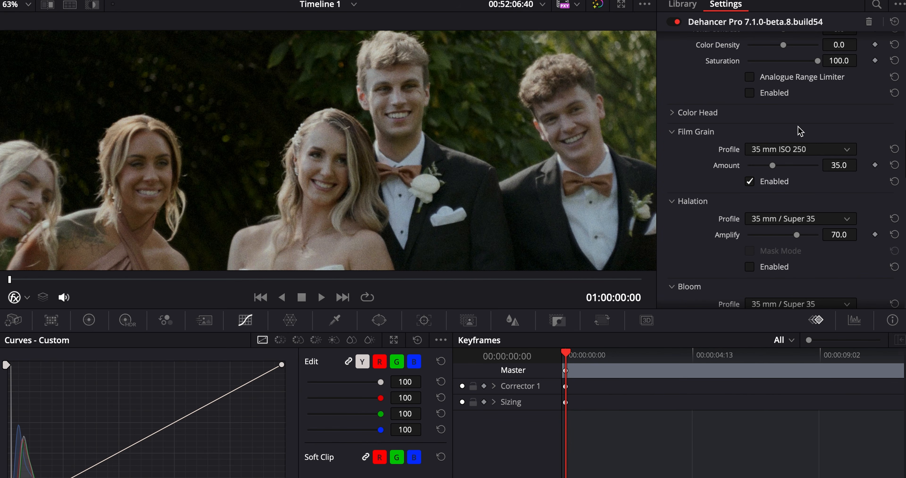
{"action": "left_click", "coordinate": [801, 152]}
{"action": "left_click", "coordinate": [765, 166]}
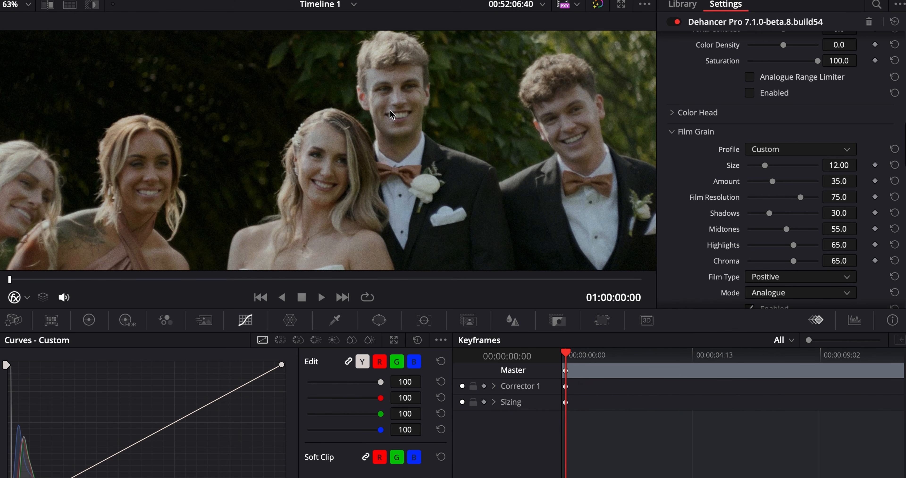
Set the custom film grain to Film Resolution 100.0, Amount 14.7 and Midtones 31.2
{"action": "left_click_drag", "start_coordinate": [801, 201], "coordinate": [827, 203]}
{"action": "left_click_drag", "start_coordinate": [774, 180], "coordinate": [758, 183]}
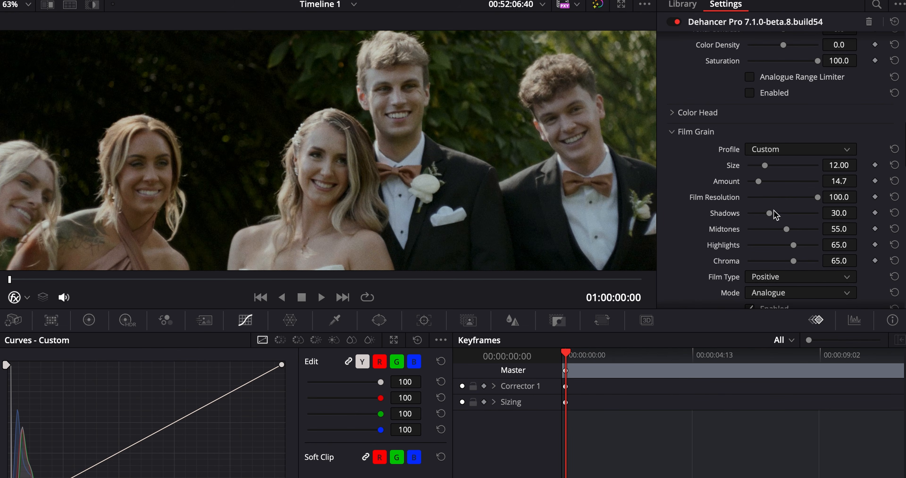
{"action": "left_click_drag", "start_coordinate": [787, 229], "coordinate": [770, 230]}
Inspect the grain up close and across the frame, and raise its Amount to 17.5
{"action": "scroll", "coordinate": [460, 225], "scroll_direction": "down", "scroll_amount": 3}
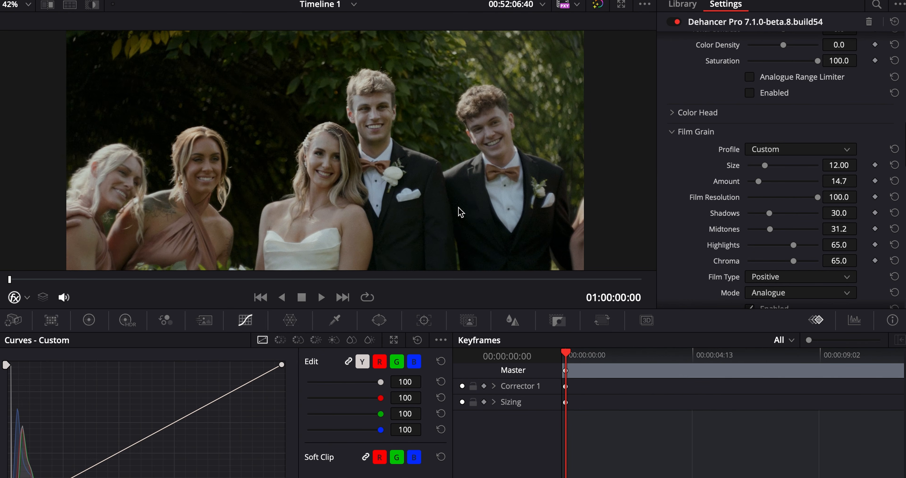
{"action": "scroll", "coordinate": [459, 207], "scroll_direction": "up", "scroll_amount": 3}
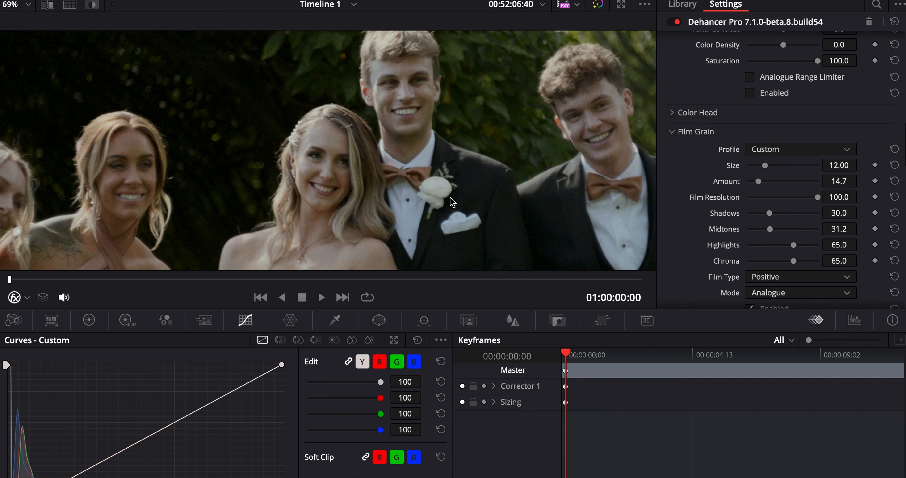
{"action": "scroll", "coordinate": [417, 155], "scroll_direction": "up", "scroll_amount": 1}
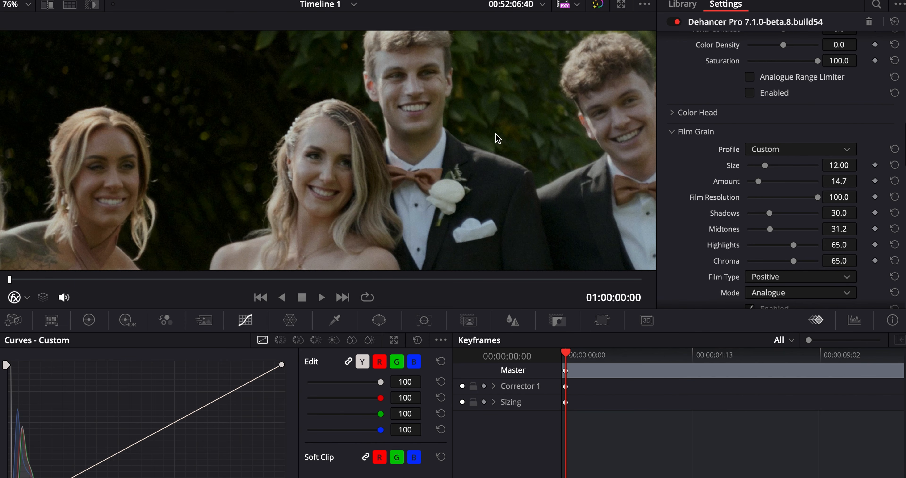
{"action": "scroll", "coordinate": [495, 134], "scroll_direction": "down", "scroll_amount": 3}
{"action": "scroll", "coordinate": [473, 206], "scroll_direction": "down", "scroll_amount": 1}
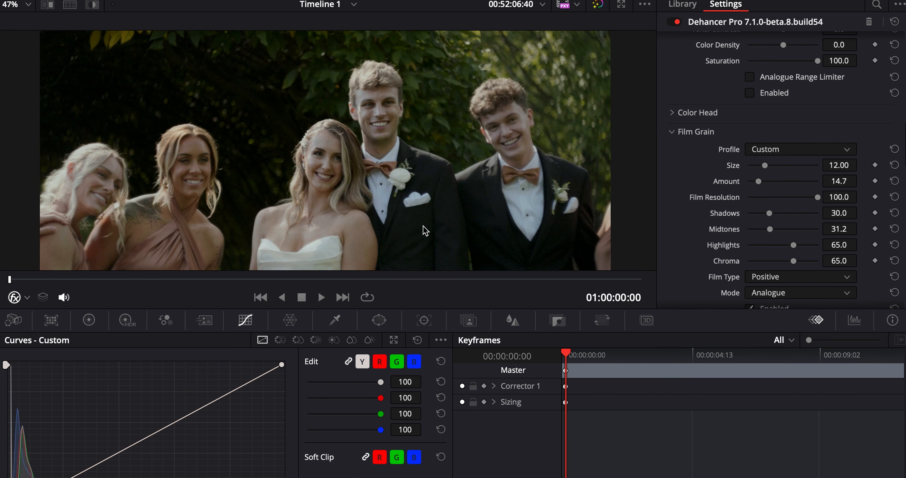
{"action": "scroll", "coordinate": [457, 220], "scroll_direction": "down", "scroll_amount": 3}
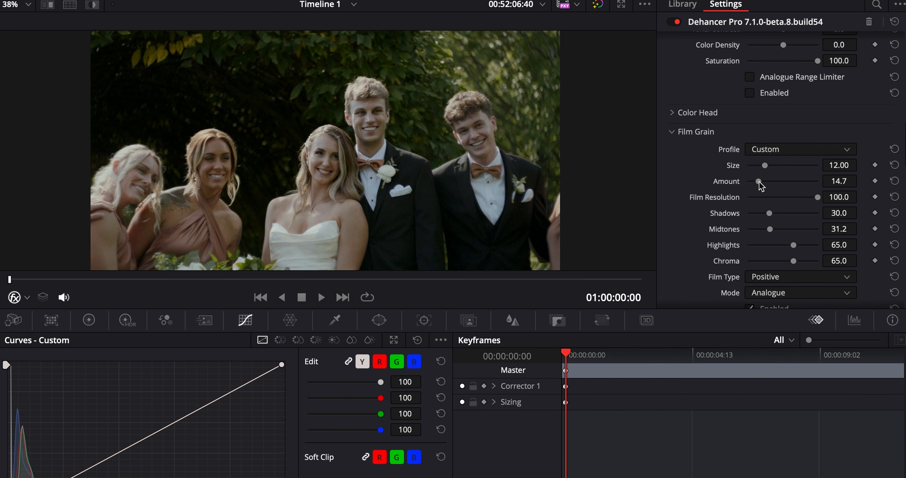
{"action": "left_click_drag", "start_coordinate": [757, 183], "coordinate": [760, 186]}
{"action": "scroll", "coordinate": [358, 119], "scroll_direction": "up", "scroll_amount": 4}
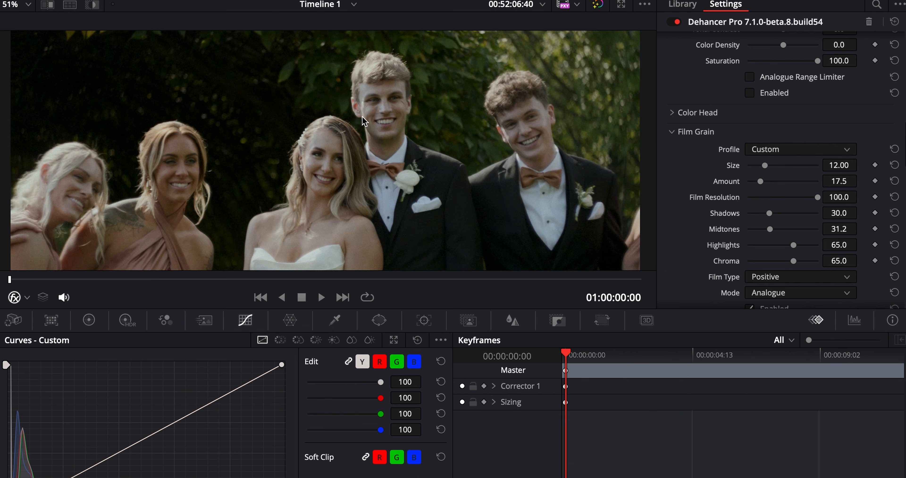
{"action": "scroll", "coordinate": [361, 117], "scroll_direction": "down", "scroll_amount": 4}
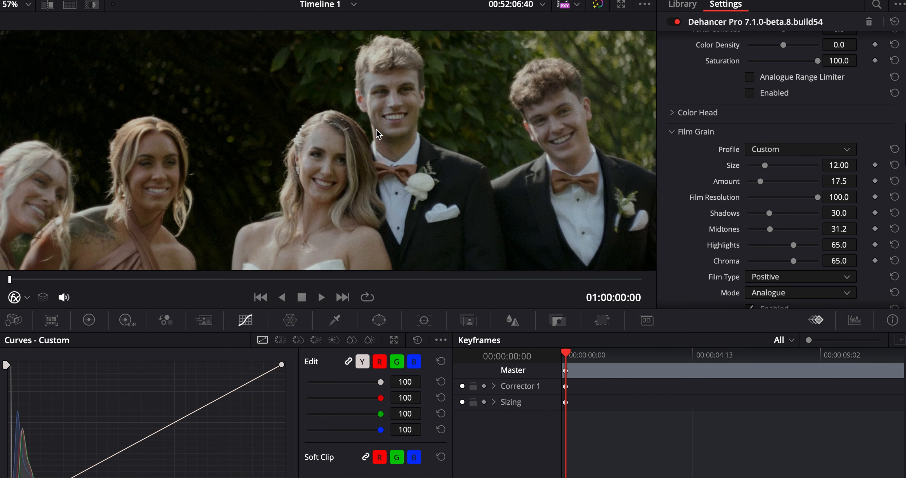
{"action": "scroll", "coordinate": [733, 180], "scroll_direction": "down", "scroll_amount": 3}
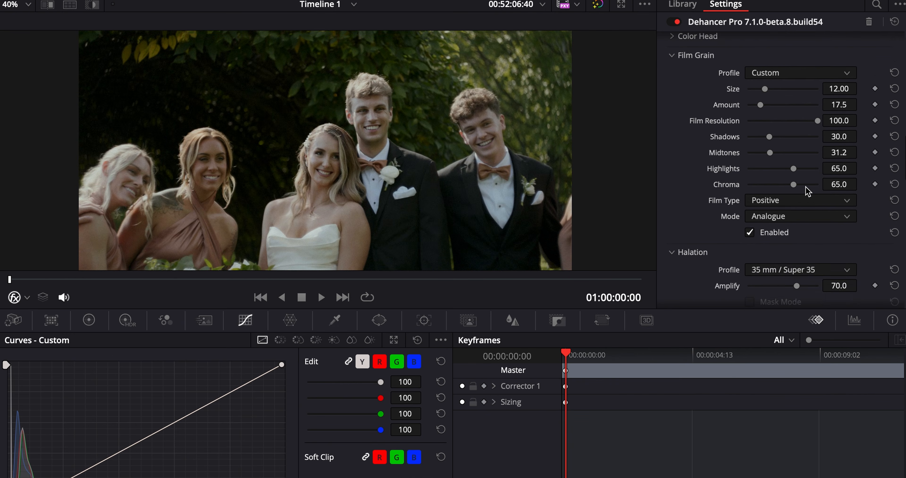
Enable Halation with the 35 mm / Super 35 profile and inspect its effect on the couple
{"action": "scroll", "coordinate": [716, 180], "scroll_direction": "down", "scroll_amount": 2}
{"action": "scroll", "coordinate": [716, 180], "scroll_direction": "down", "scroll_amount": 1}
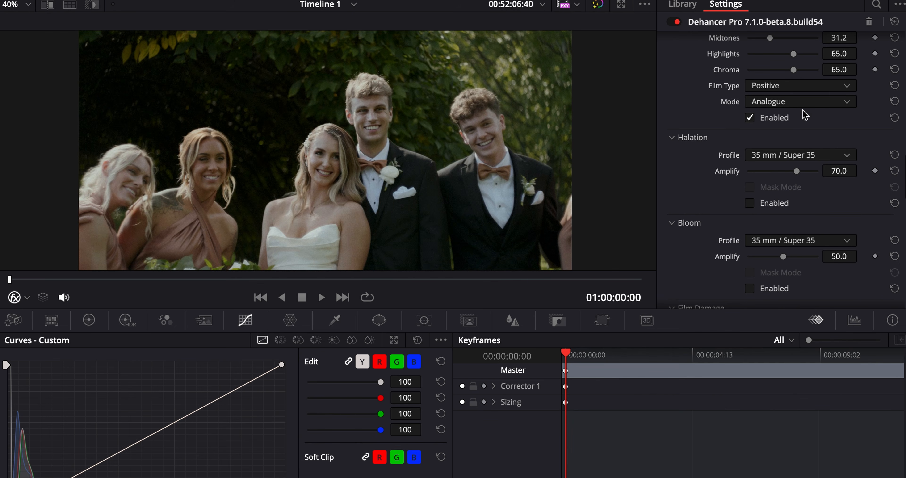
{"action": "left_click", "coordinate": [750, 203]}
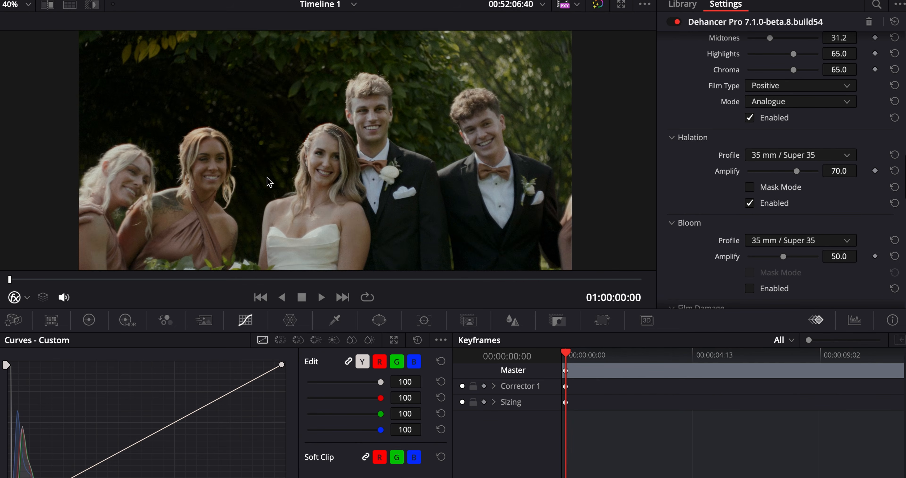
{"action": "scroll", "coordinate": [318, 100], "scroll_direction": "up", "scroll_amount": 4}
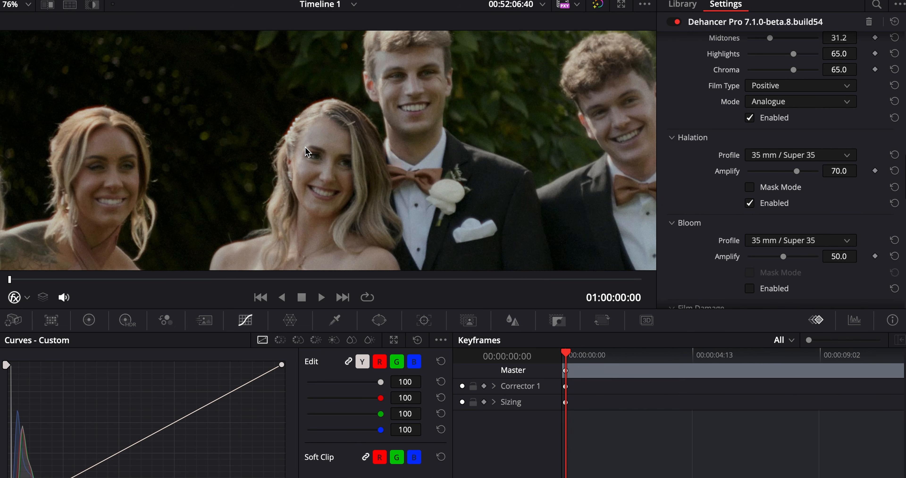
{"action": "scroll", "coordinate": [551, 130], "scroll_direction": "down", "scroll_amount": 1}
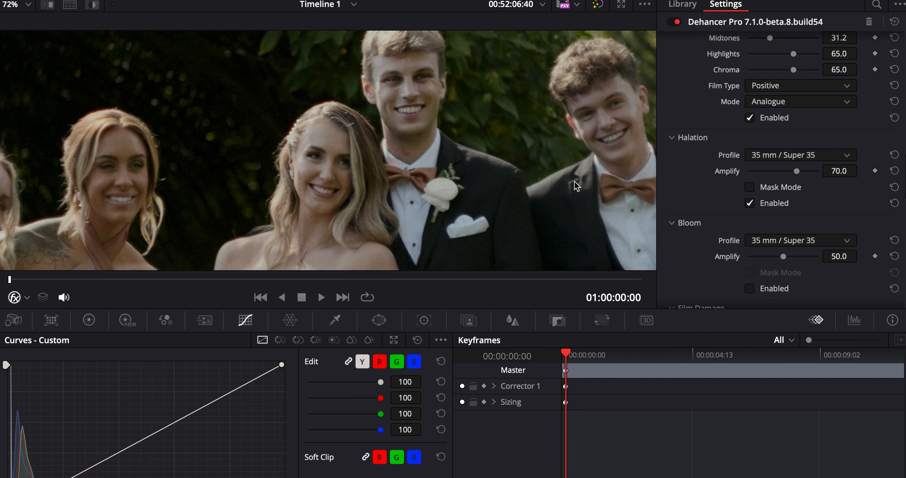
Try the 8 mm / Super 8 No Remjet halation profile and check it on the full frame
{"action": "left_click", "coordinate": [769, 157]}
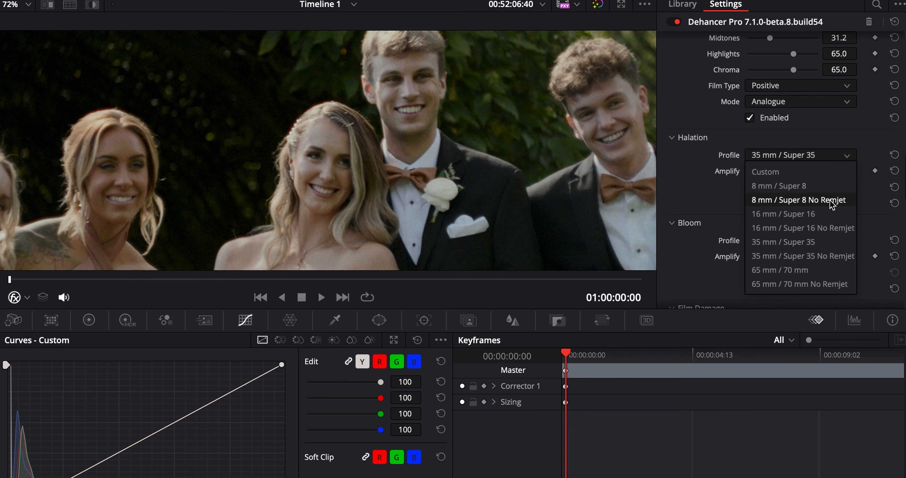
{"action": "left_click", "coordinate": [823, 200]}
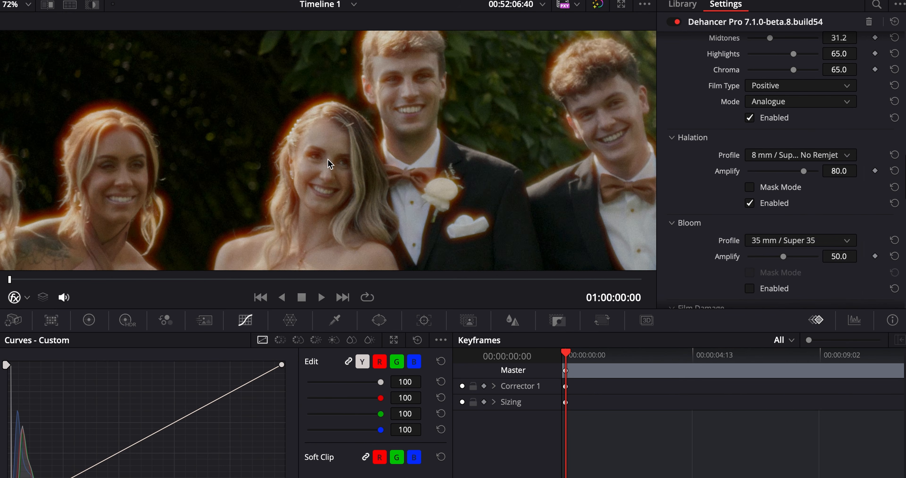
{"action": "scroll", "coordinate": [338, 159], "scroll_direction": "down", "scroll_amount": 8}
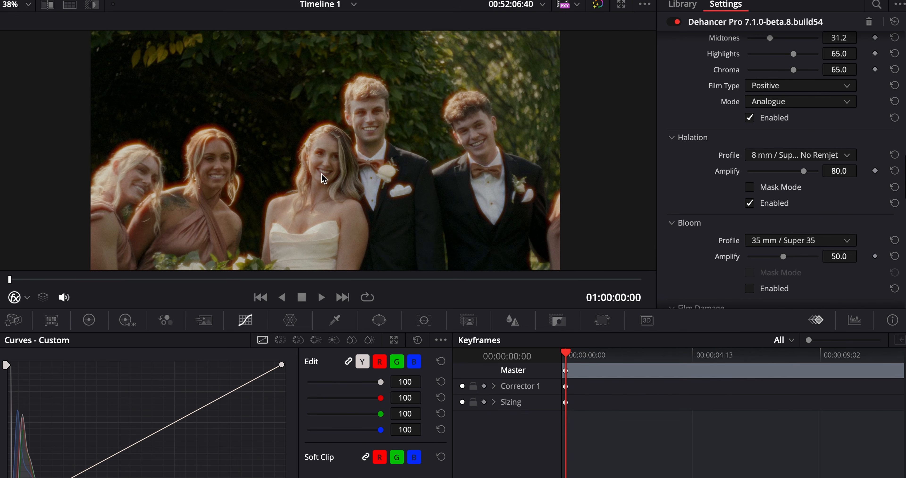
Set the Halation profile to 8 mm / Super 8 and inspect the glow up close and across the frame
{"action": "left_click", "coordinate": [777, 150]}
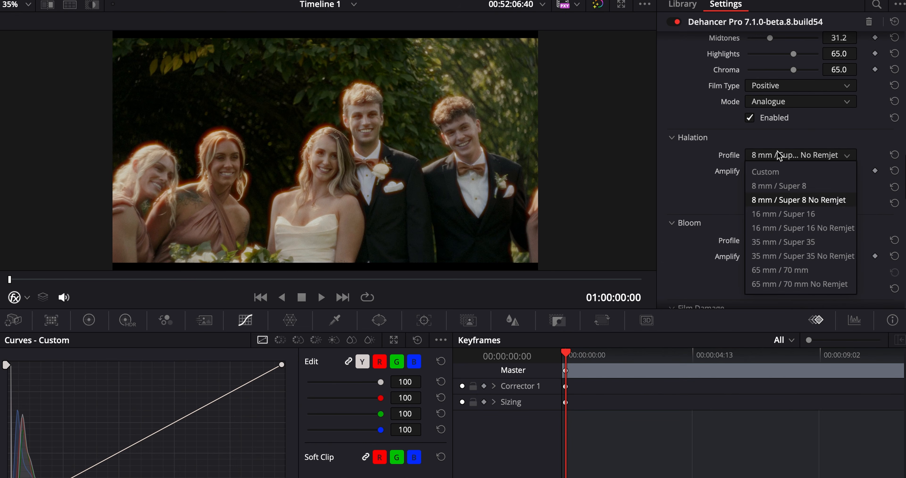
{"action": "left_click", "coordinate": [769, 186]}
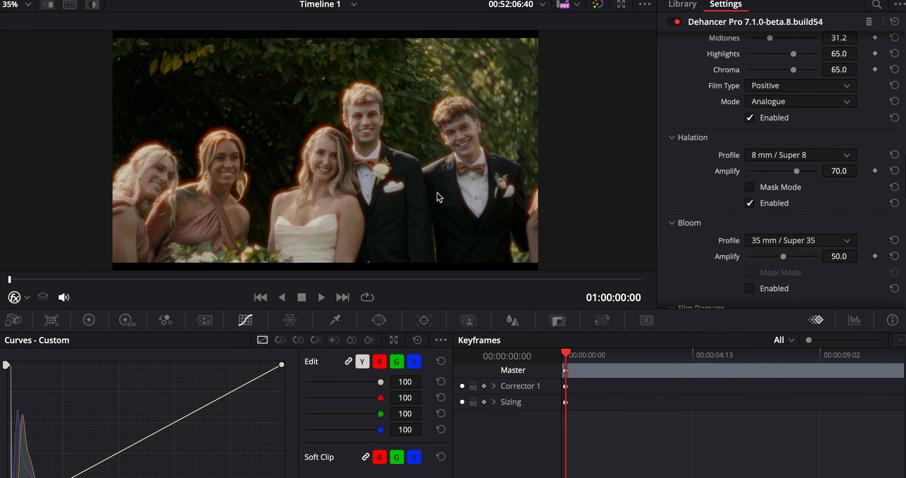
{"action": "scroll", "coordinate": [322, 157], "scroll_direction": "up", "scroll_amount": 4}
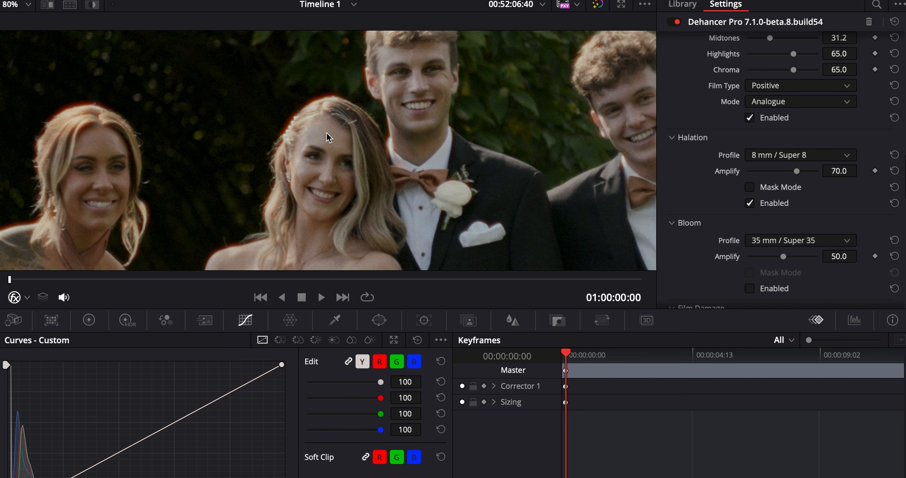
{"action": "scroll", "coordinate": [311, 150], "scroll_direction": "down", "scroll_amount": 2}
{"action": "scroll", "coordinate": [315, 144], "scroll_direction": "down", "scroll_amount": 1}
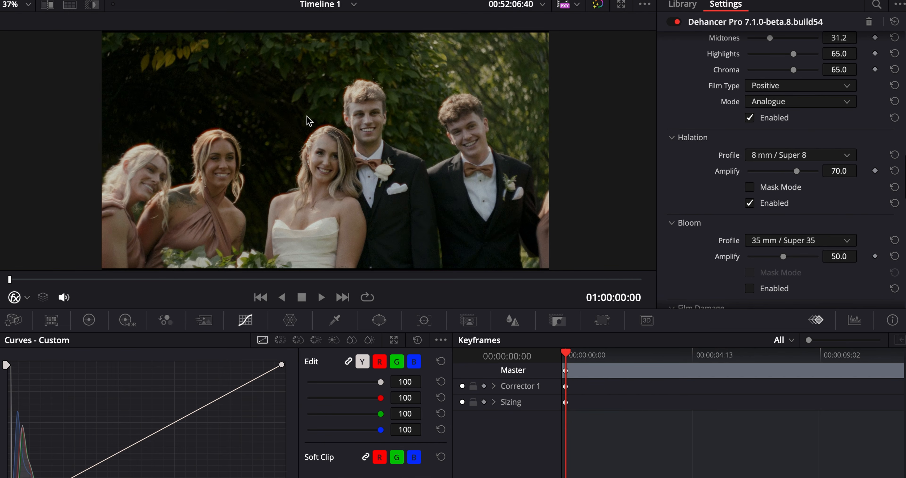
Enable Bloom with the 35 mm / Super 35 profile
{"action": "scroll", "coordinate": [748, 183], "scroll_direction": "down", "scroll_amount": 3}
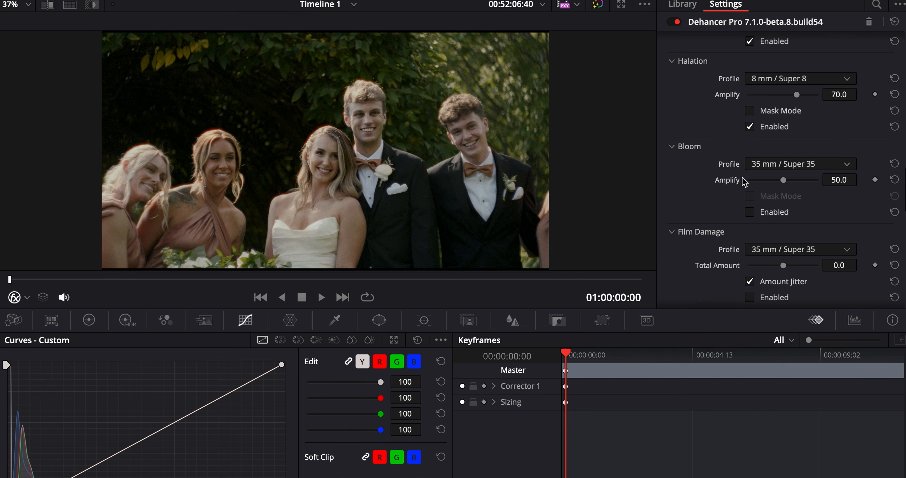
{"action": "left_click", "coordinate": [750, 212]}
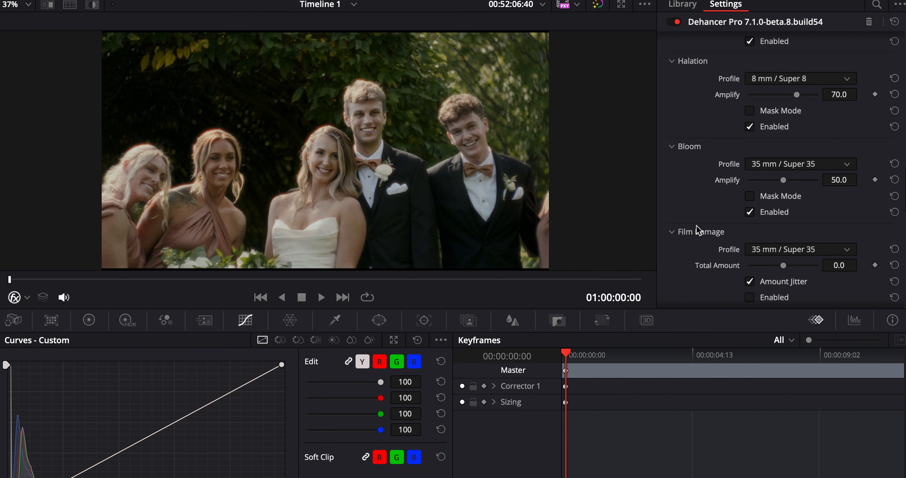
{"action": "scroll", "coordinate": [725, 227], "scroll_direction": "down", "scroll_amount": 3}
{"action": "scroll", "coordinate": [739, 216], "scroll_direction": "up", "scroll_amount": 4}
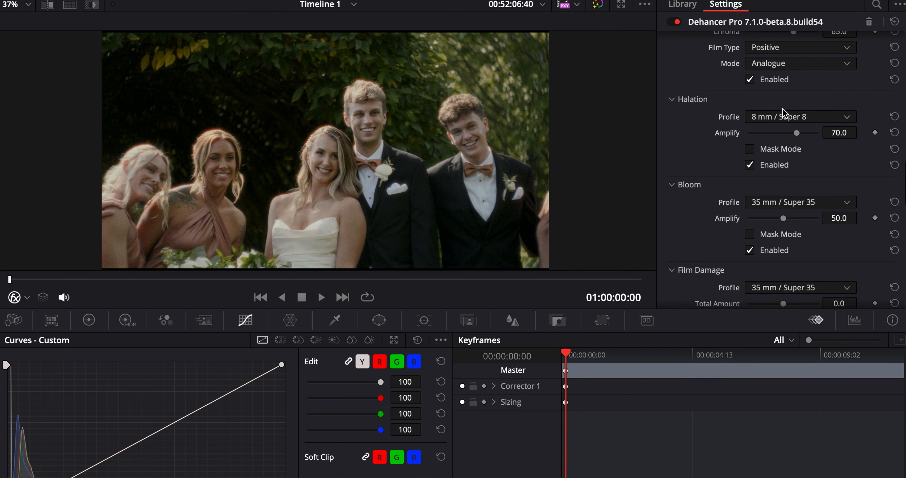
Try the 8 mm / Super 8 Bloom profile and return Bloom to 35 mm / Super 35
{"action": "left_click", "coordinate": [783, 203]}
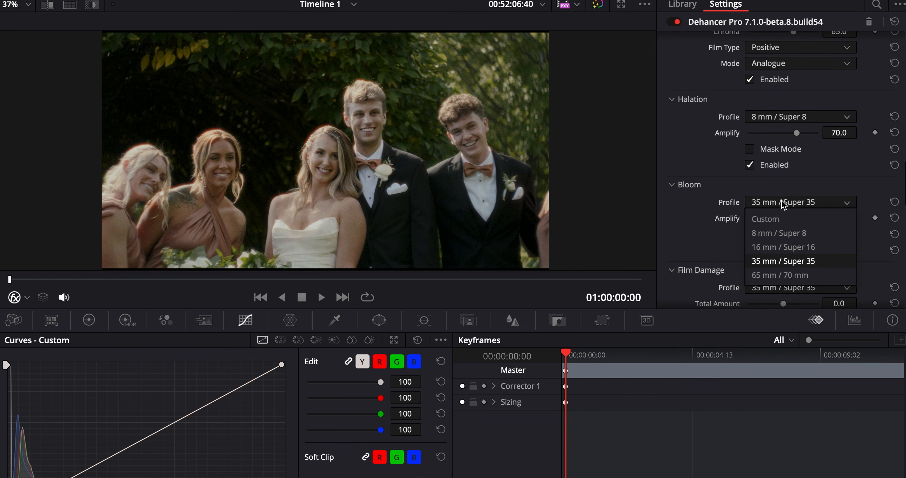
{"action": "left_click", "coordinate": [779, 237]}
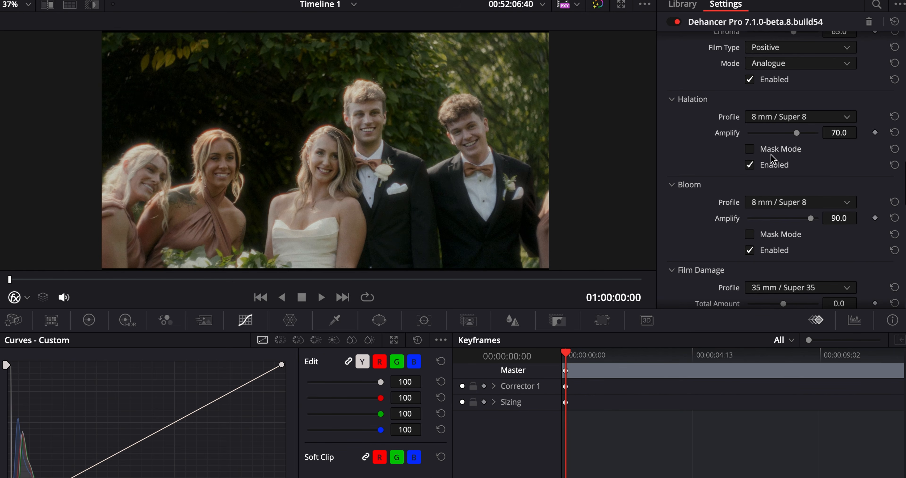
{"action": "left_click", "coordinate": [785, 208]}
{"action": "left_click", "coordinate": [780, 266]}
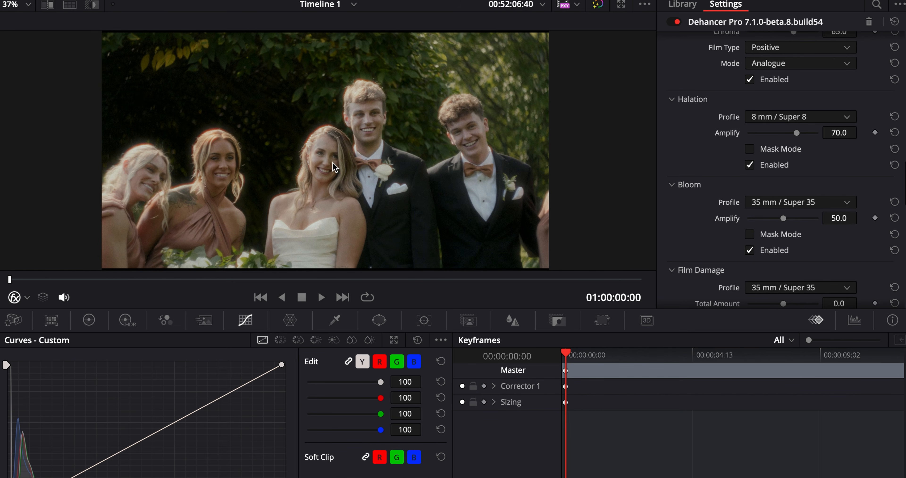
Examine the parameters of Bloom's Custom profile and restore the 35 mm / Super 35 profile
{"action": "left_click", "coordinate": [776, 204]}
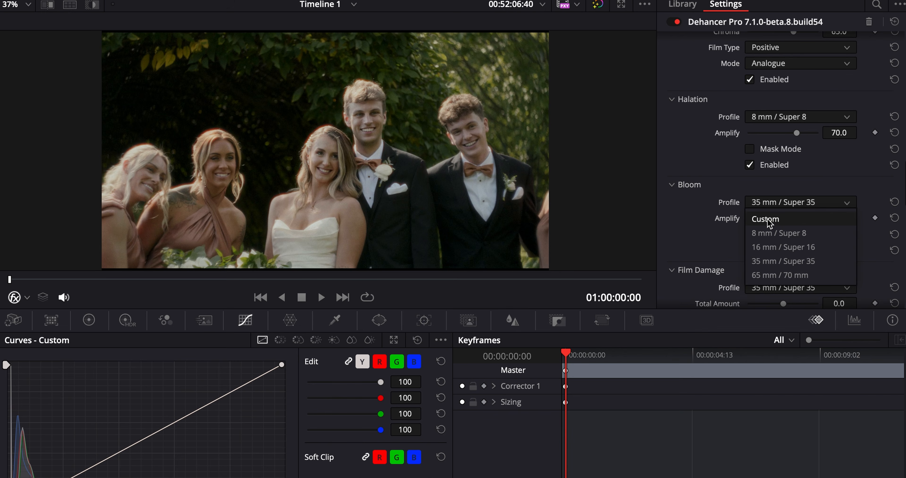
{"action": "left_click", "coordinate": [767, 220]}
{"action": "scroll", "coordinate": [714, 222], "scroll_direction": "up", "scroll_amount": 2}
{"action": "scroll", "coordinate": [721, 225], "scroll_direction": "down", "scroll_amount": 4}
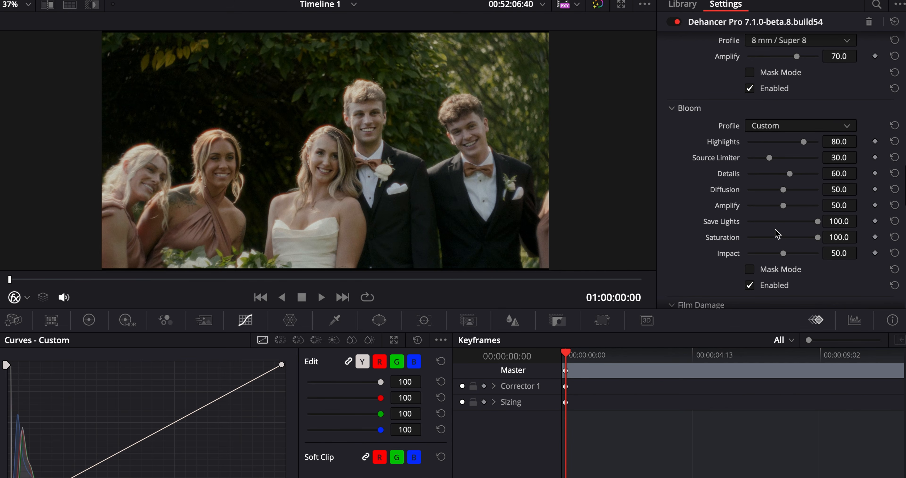
{"action": "left_click", "coordinate": [769, 126]}
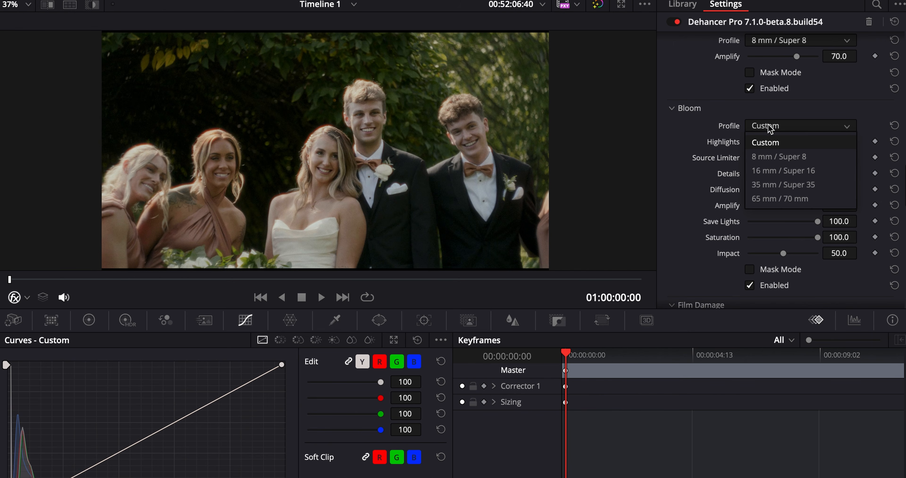
{"action": "left_click", "coordinate": [779, 184]}
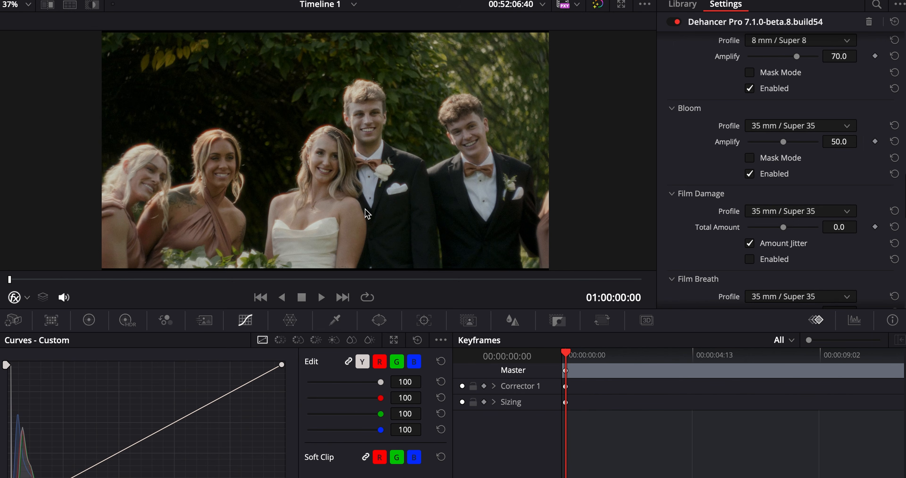
Compare the couple up close with Bloom off and on, and check the effect across the whole frame
{"action": "scroll", "coordinate": [346, 145], "scroll_direction": "up", "scroll_amount": 4}
{"action": "scroll", "coordinate": [347, 145], "scroll_direction": "up", "scroll_amount": 3}
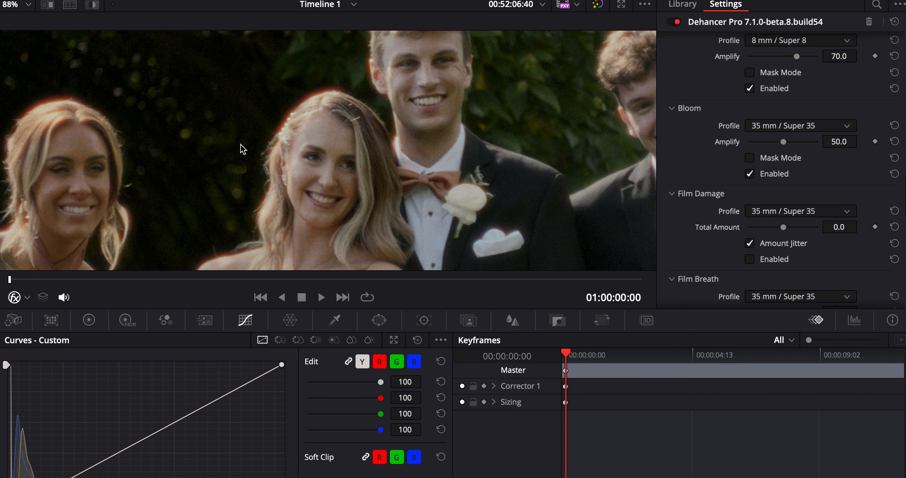
{"action": "left_click", "coordinate": [750, 173]}
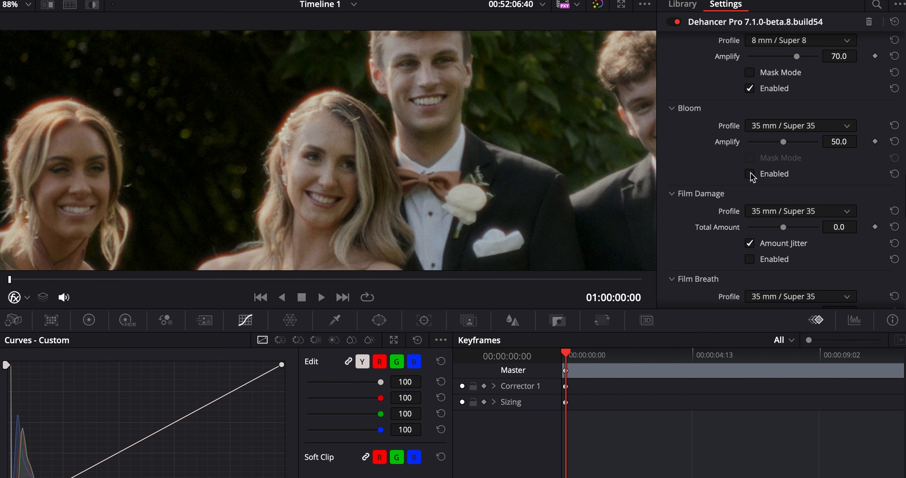
{"action": "left_click", "coordinate": [749, 174]}
{"action": "scroll", "coordinate": [367, 147], "scroll_direction": "down", "scroll_amount": 5}
{"action": "scroll", "coordinate": [376, 146], "scroll_direction": "up", "scroll_amount": 1}
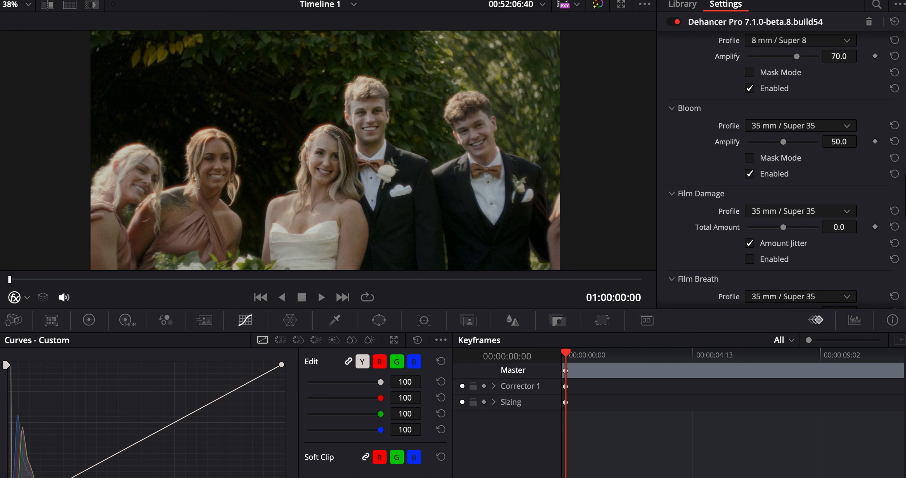
{"action": "scroll", "coordinate": [545, 183], "scroll_direction": "down", "scroll_amount": 1}
{"action": "scroll", "coordinate": [522, 165], "scroll_direction": "down", "scroll_amount": 1}
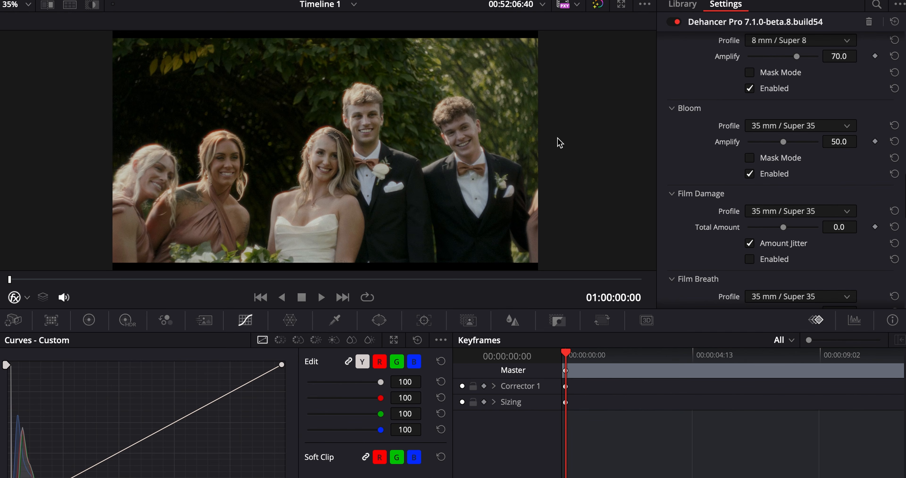
Look through the effects below Bloom and collapse the Film Breath, Gate Weave and Overscan sections
{"action": "scroll", "coordinate": [728, 204], "scroll_direction": "down", "scroll_amount": 5}
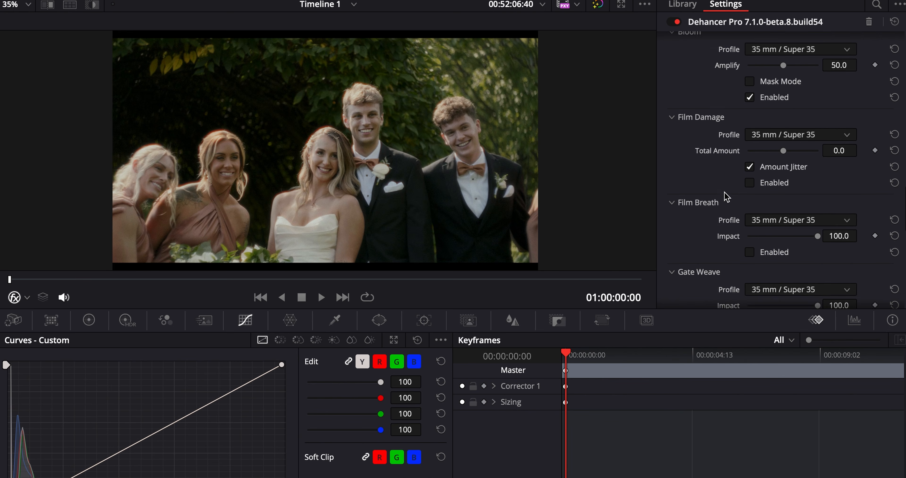
{"action": "scroll", "coordinate": [725, 183], "scroll_direction": "up", "scroll_amount": 1}
{"action": "scroll", "coordinate": [725, 168], "scroll_direction": "down", "scroll_amount": 1}
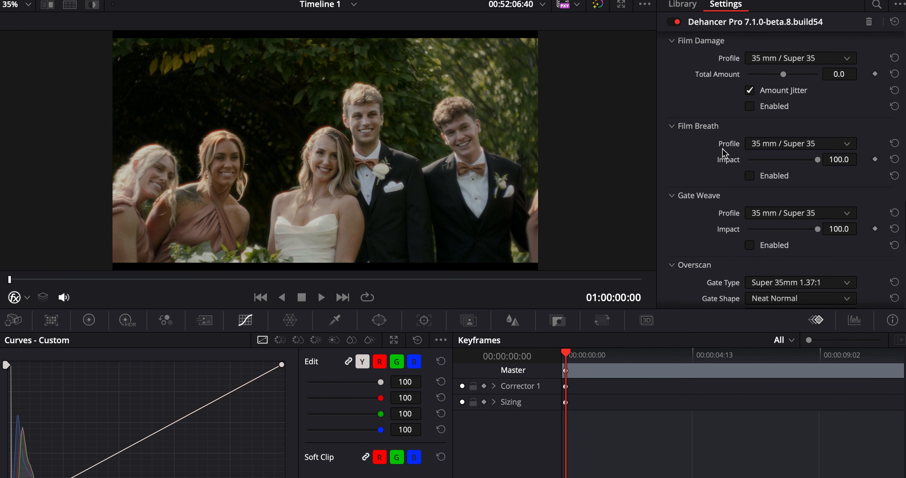
{"action": "scroll", "coordinate": [728, 174], "scroll_direction": "down", "scroll_amount": 5}
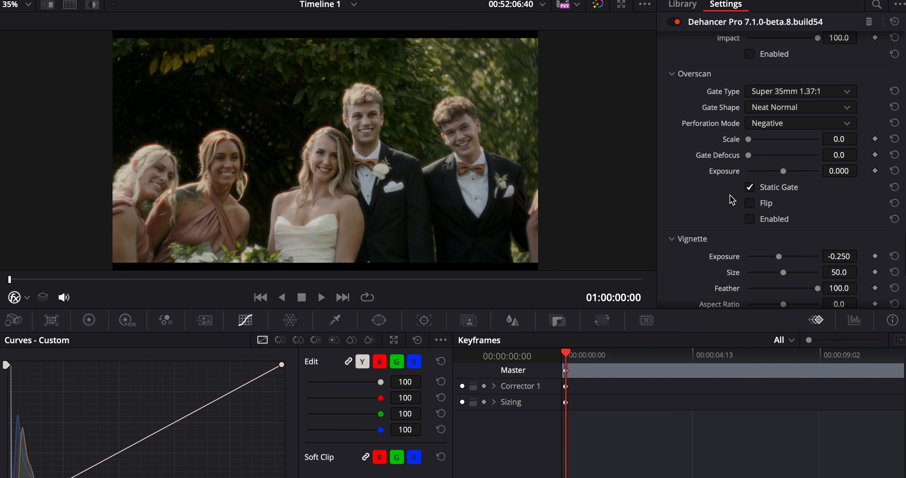
{"action": "scroll", "coordinate": [729, 186], "scroll_direction": "up", "scroll_amount": 4}
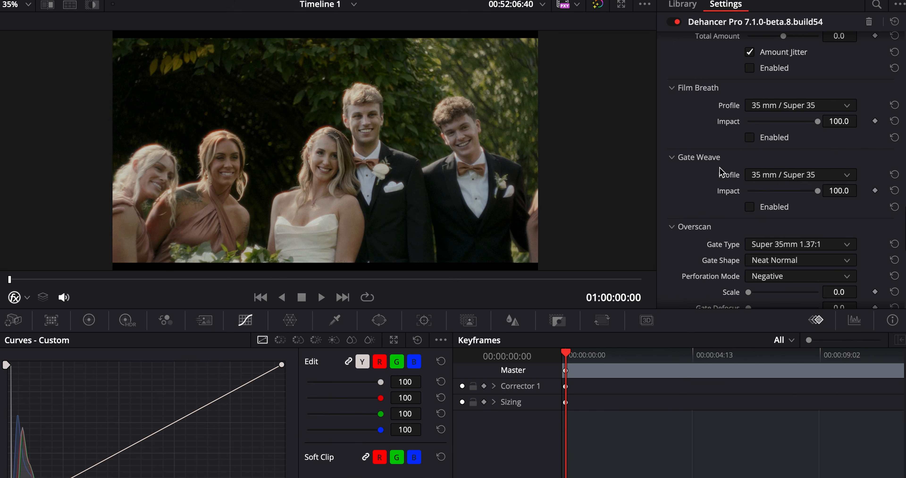
{"action": "scroll", "coordinate": [401, 126], "scroll_direction": "up", "scroll_amount": 1}
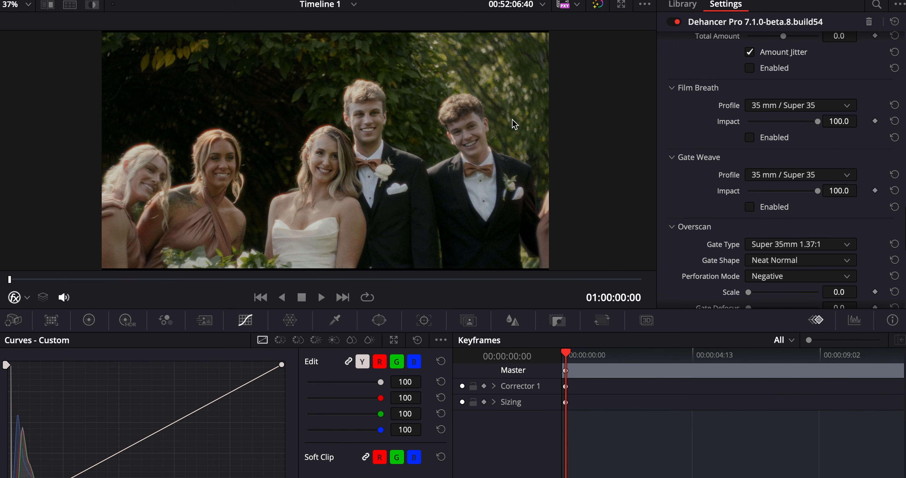
{"action": "left_click", "coordinate": [698, 89]}
{"action": "left_click", "coordinate": [692, 108]}
{"action": "left_click", "coordinate": [692, 127]}
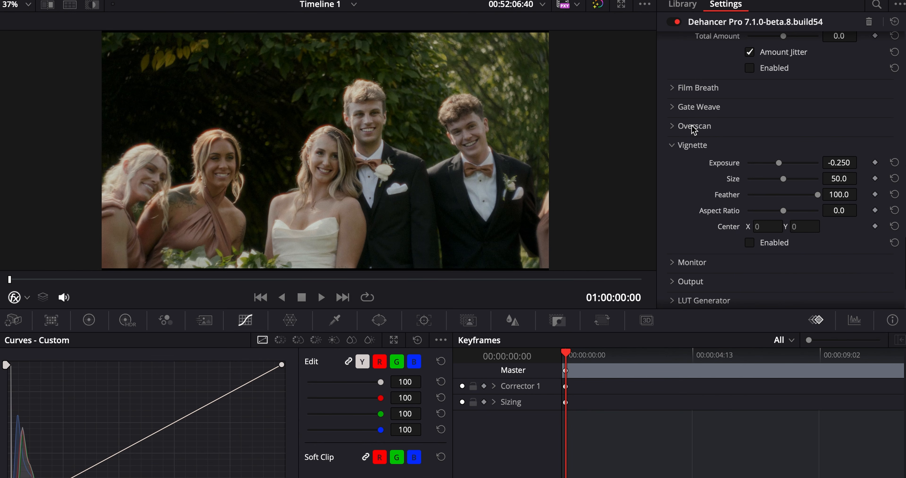
Enable Print with the Linear profile and lower its Exposure to -0.192
{"action": "scroll", "coordinate": [756, 134], "scroll_direction": "up", "scroll_amount": 3}
{"action": "scroll", "coordinate": [756, 140], "scroll_direction": "up", "scroll_amount": 10}
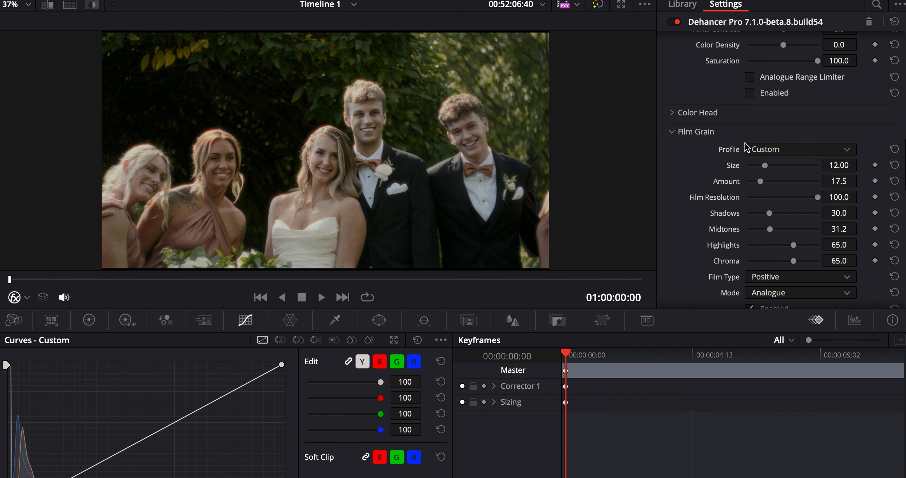
{"action": "scroll", "coordinate": [740, 145], "scroll_direction": "up", "scroll_amount": 3}
{"action": "left_click", "coordinate": [778, 98]}
{"action": "left_click", "coordinate": [764, 112]}
{"action": "left_click", "coordinate": [749, 208]}
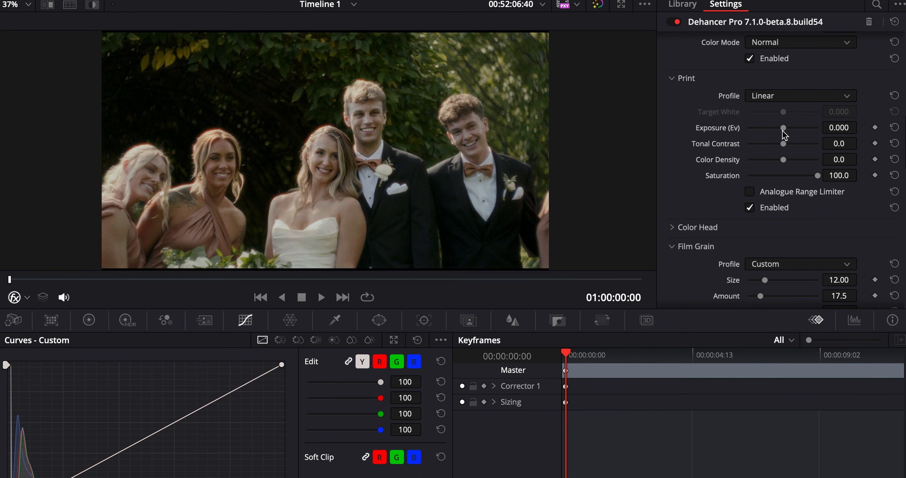
{"action": "left_click_drag", "start_coordinate": [783, 131], "coordinate": [778, 129]}
Enable Film Developer and raise its Contrast Boost to 10.1
{"action": "scroll", "coordinate": [743, 170], "scroll_direction": "up", "scroll_amount": 5}
{"action": "scroll", "coordinate": [743, 170], "scroll_direction": "up", "scroll_amount": 5}
{"action": "scroll", "coordinate": [745, 173], "scroll_direction": "down", "scroll_amount": 4}
{"action": "left_click", "coordinate": [750, 154]}
{"action": "left_click_drag", "start_coordinate": [783, 88], "coordinate": [785, 91]}
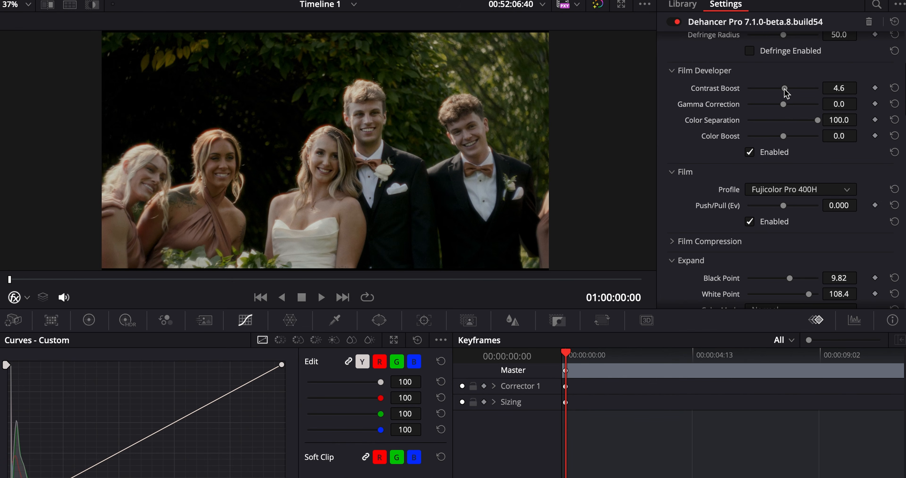
{"action": "left_click_drag", "start_coordinate": [785, 89], "coordinate": [787, 89]}
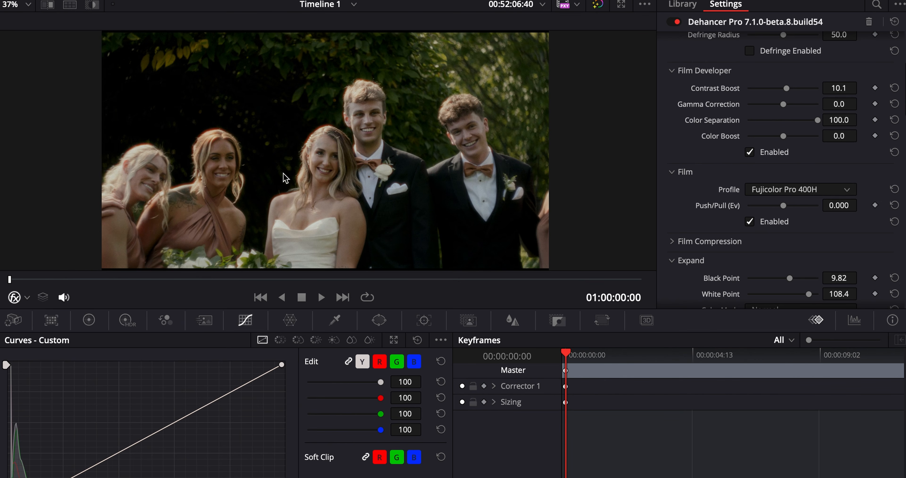
Inspect the graded frame at different magnifications and show the node graph beside the viewer
{"action": "scroll", "coordinate": [328, 178], "scroll_direction": "down", "scroll_amount": 1}
{"action": "scroll", "coordinate": [327, 177], "scroll_direction": "up", "scroll_amount": 3}
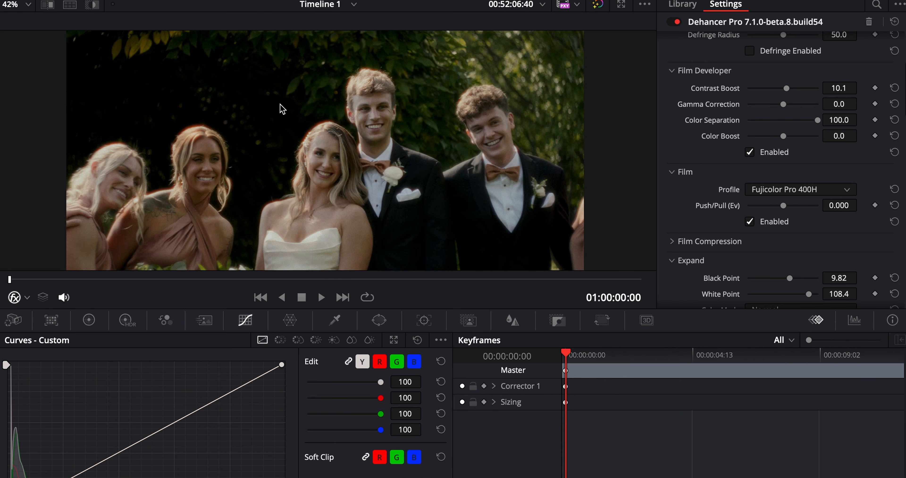
{"action": "scroll", "coordinate": [273, 111], "scroll_direction": "down", "scroll_amount": 2}
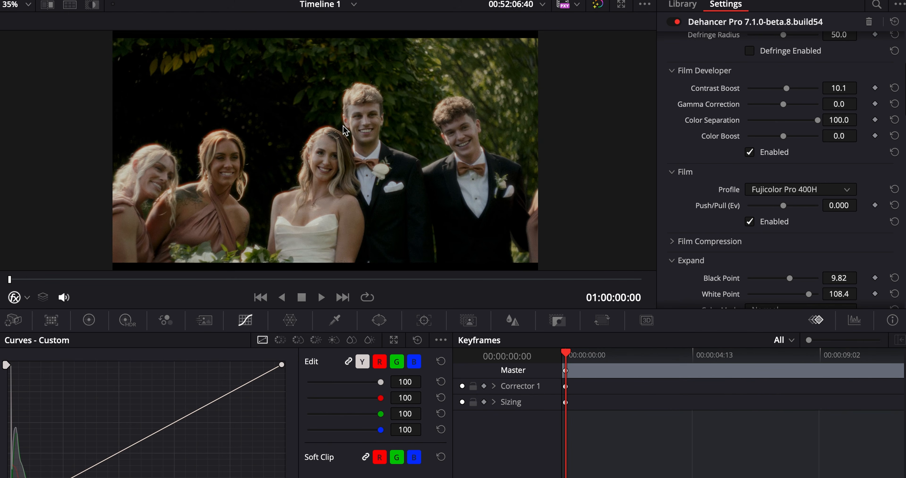
{"action": "scroll", "coordinate": [347, 126], "scroll_direction": "up", "scroll_amount": 1}
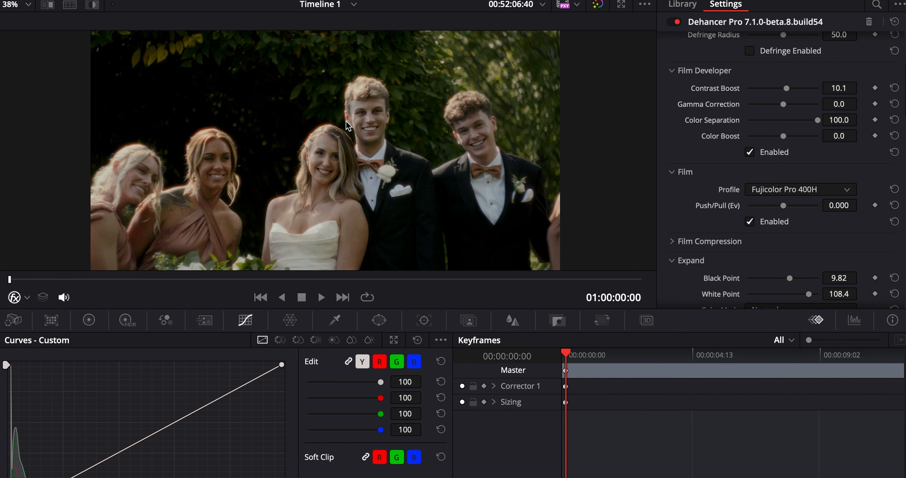
{"action": "left_click", "coordinate": [747, 0]}
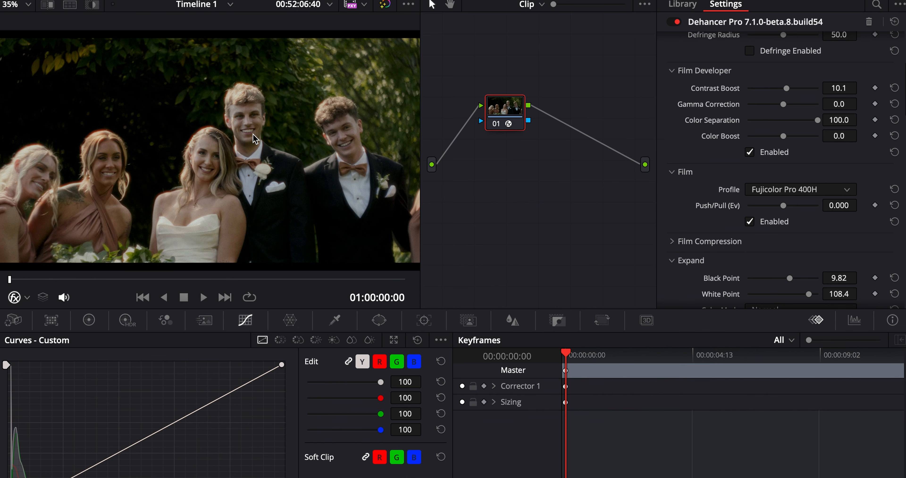
Review the grade's Dehancer settings from Input and Film Developer through Film, Expand and Print
{"action": "scroll", "coordinate": [771, 147], "scroll_direction": "up", "scroll_amount": 5}
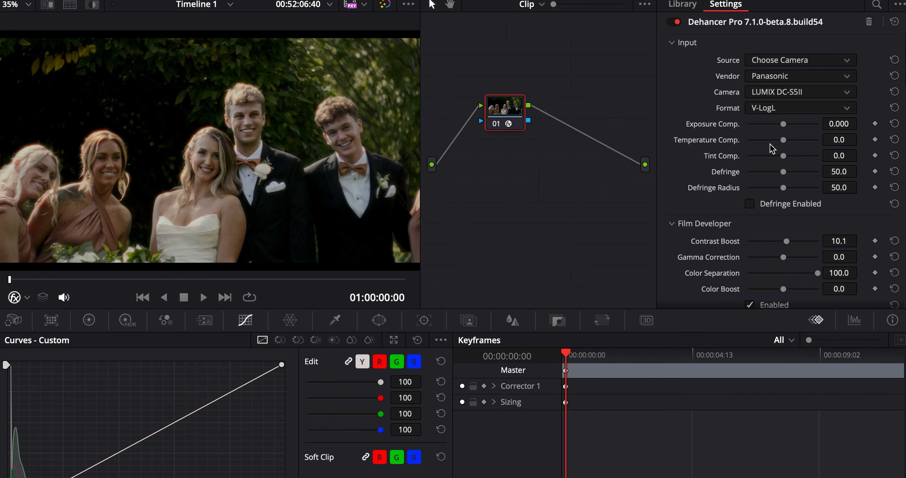
{"action": "scroll", "coordinate": [777, 100], "scroll_direction": "down", "scroll_amount": 4}
{"action": "scroll", "coordinate": [766, 93], "scroll_direction": "up", "scroll_amount": 4}
{"action": "scroll", "coordinate": [779, 157], "scroll_direction": "down", "scroll_amount": 10}
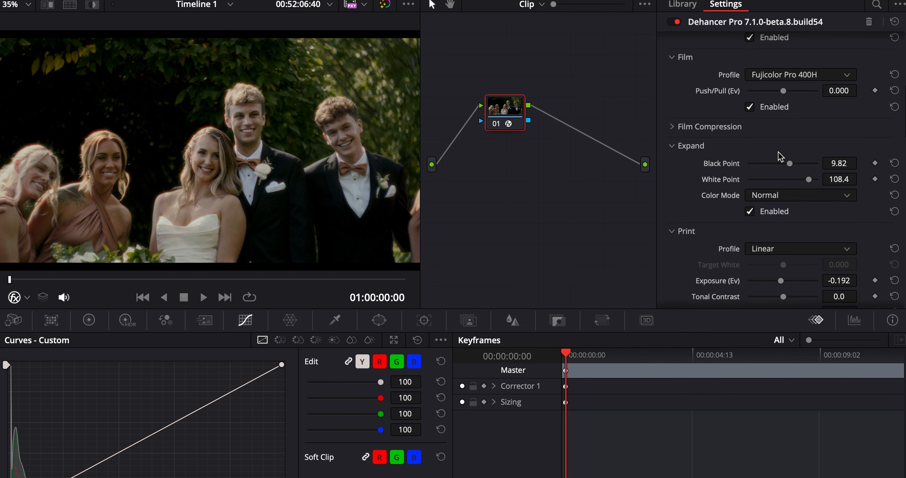
{"action": "scroll", "coordinate": [778, 162], "scroll_direction": "down", "scroll_amount": 3}
{"action": "scroll", "coordinate": [778, 169], "scroll_direction": "up", "scroll_amount": 8}
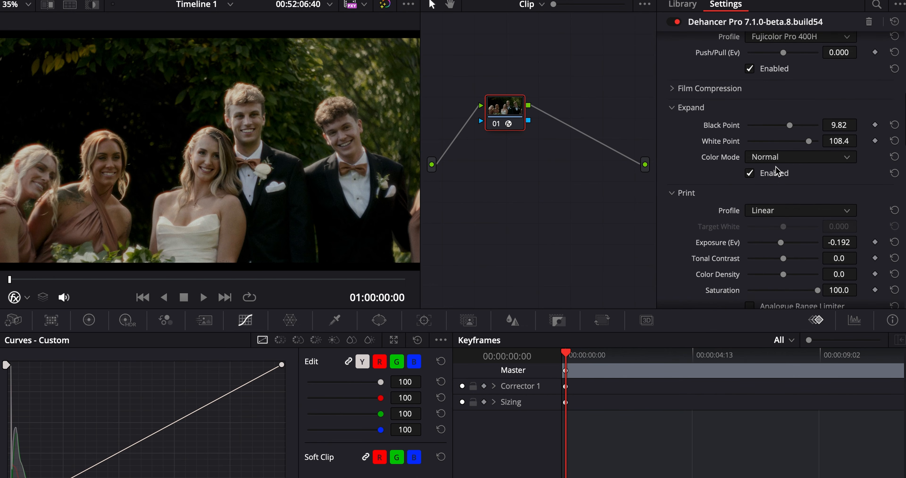
{"action": "scroll", "coordinate": [777, 171], "scroll_direction": "down", "scroll_amount": 8}
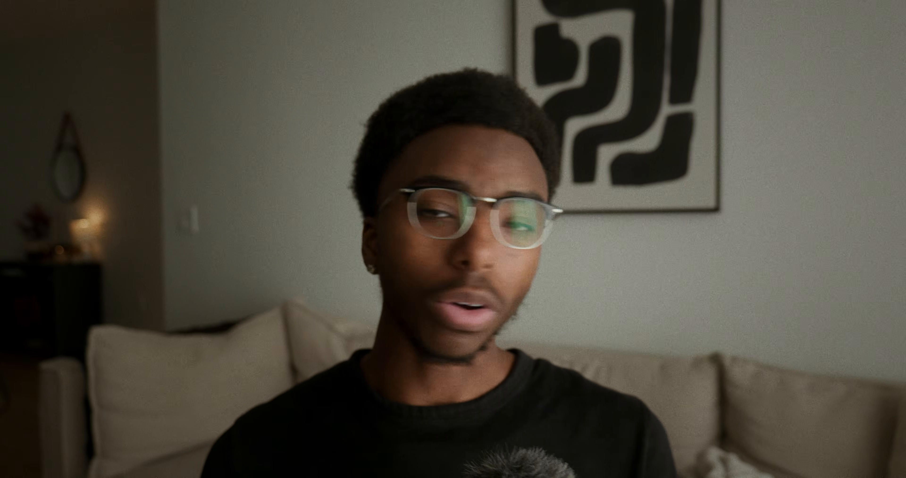